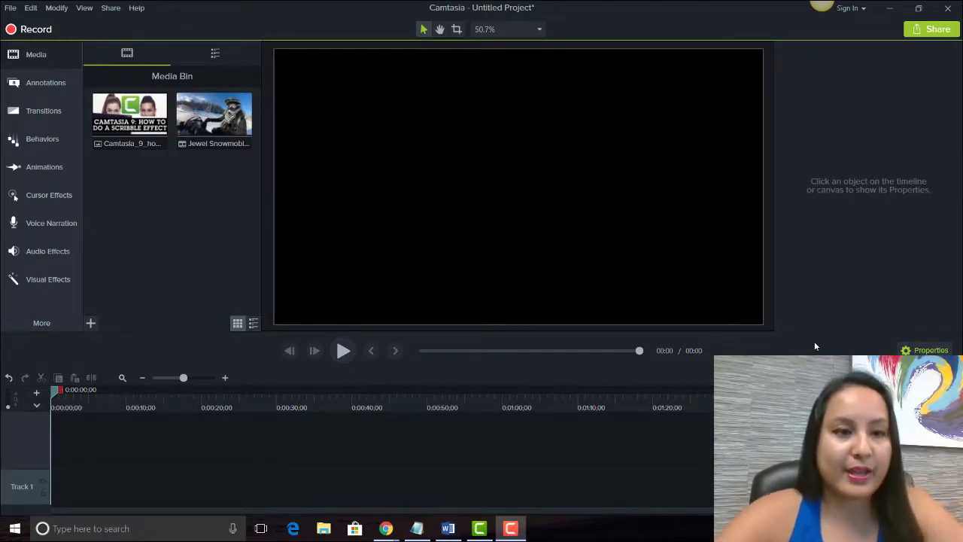
- Add the scribble-effect image to the start of Track 2 and, at 0:00:03;26, shrink it to 42.7% with X position -35.5
{"action": "left_click_drag", "start_coordinate": [119, 112], "coordinate": [43, 445]}
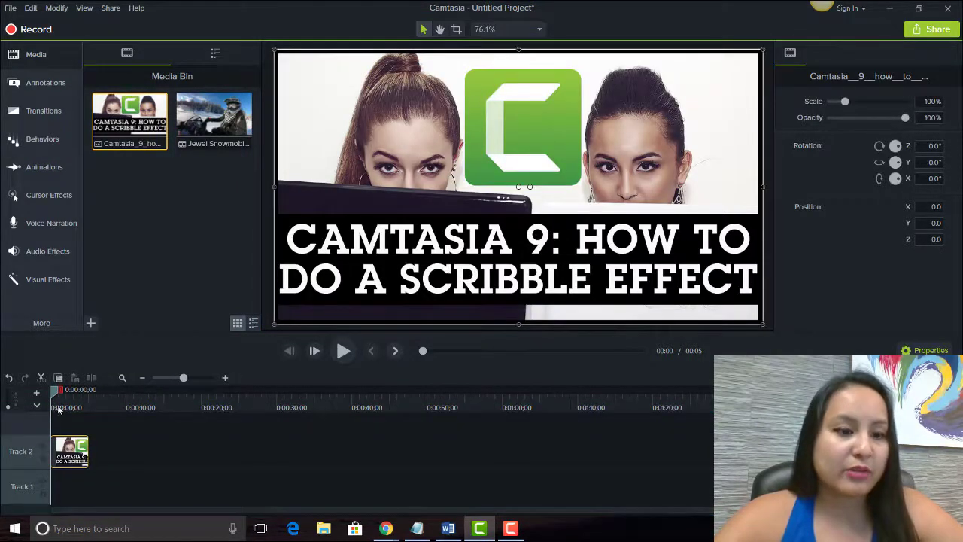
{"action": "left_click_drag", "start_coordinate": [55, 393], "coordinate": [80, 410]}
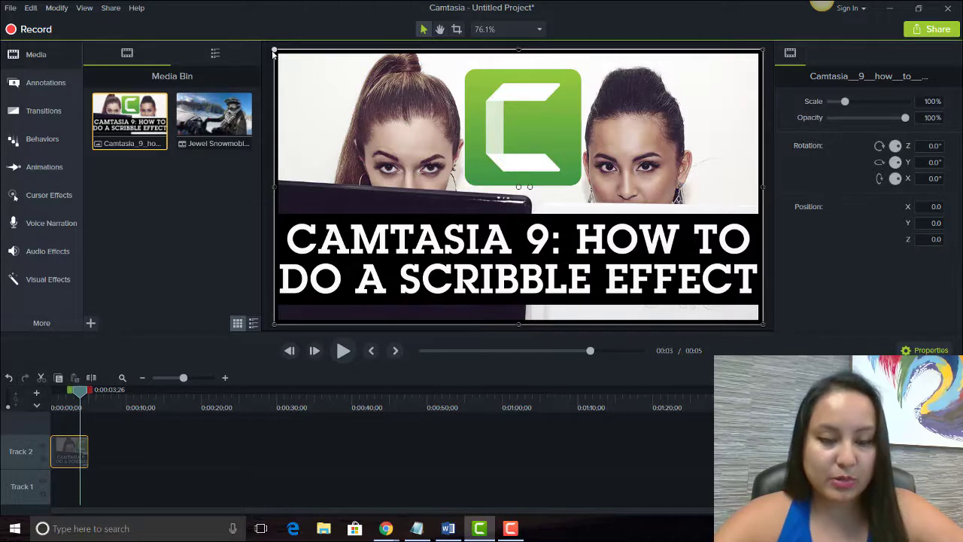
{"action": "left_click_drag", "start_coordinate": [274, 51], "coordinate": [552, 209]}
{"action": "left_click_drag", "start_coordinate": [612, 243], "coordinate": [460, 161]}
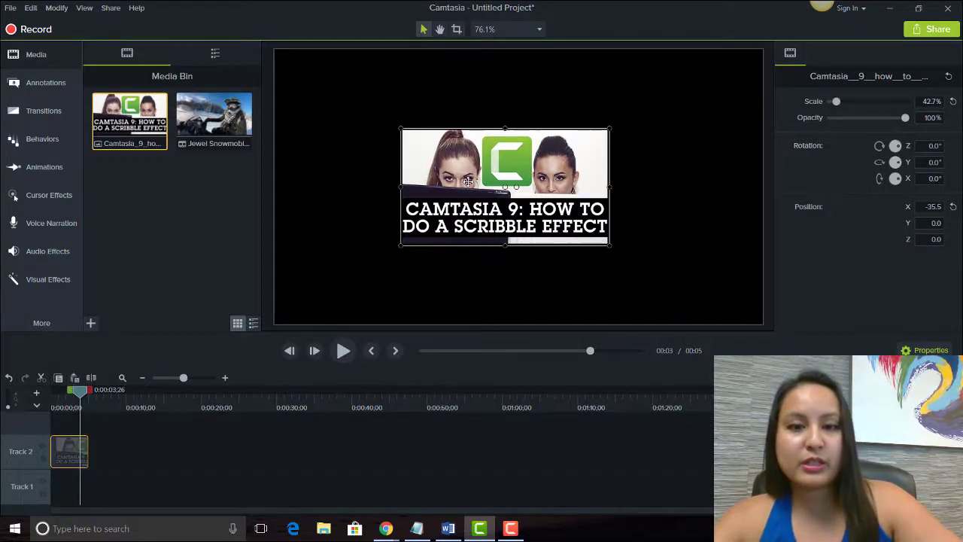
- Paste a copy of the image clip and place it on Track 2 at about 10 seconds
{"action": "key", "text": "ctrl+v"}
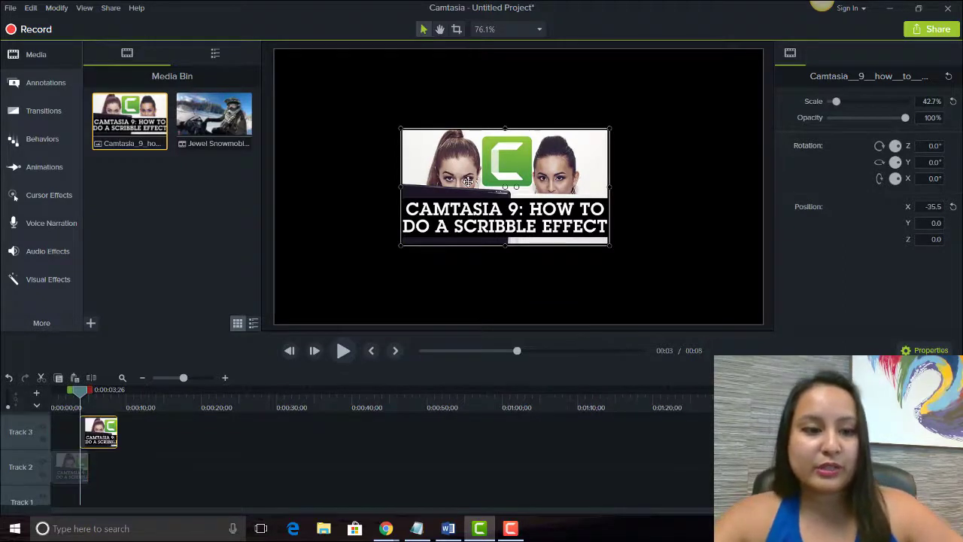
{"action": "left_click_drag", "start_coordinate": [103, 434], "coordinate": [148, 468]}
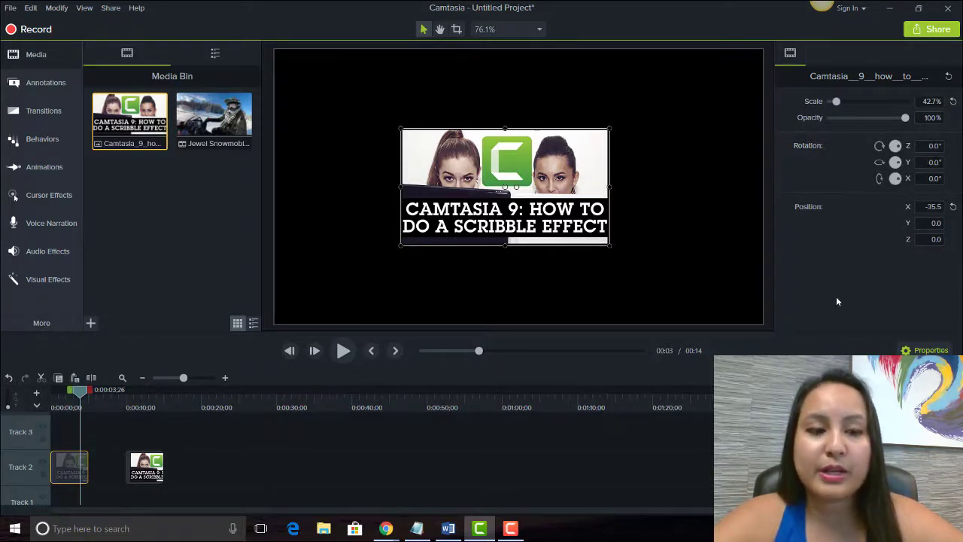
- Try tilting the first image back and forth around the Z axis, up to about 6.3°, and reset its Z rotation to 0°
{"action": "left_click", "coordinate": [933, 146]}
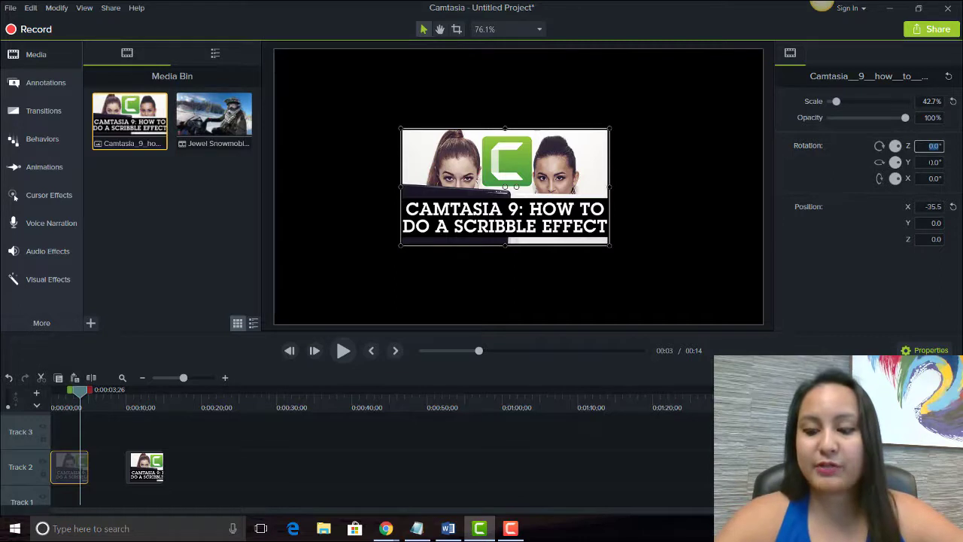
{"action": "key", "text": "Up"}
{"action": "key", "text": "Up"}
{"action": "key", "text": "Up"}
{"action": "key", "text": "Up"}
{"action": "key", "text": "Up"}
{"action": "key", "text": "Up"}
{"action": "key", "text": "Up"}
{"action": "key", "text": "Up"}
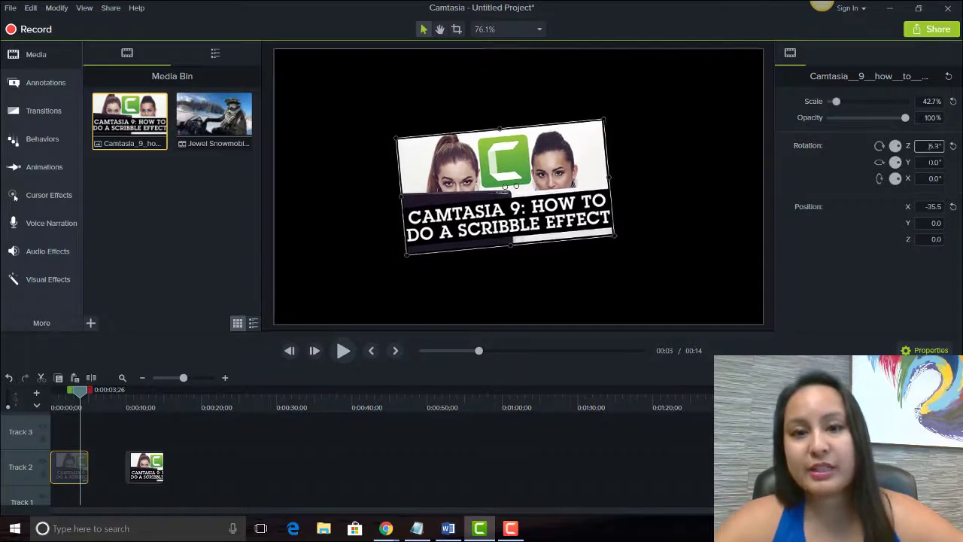
{"action": "key", "text": "Down"}
{"action": "key", "text": "Down"}
{"action": "key", "text": "Down"}
{"action": "key", "text": "Down"}
{"action": "key", "text": "Down"}
{"action": "key", "text": "Down"}
{"action": "key", "text": "Down"}
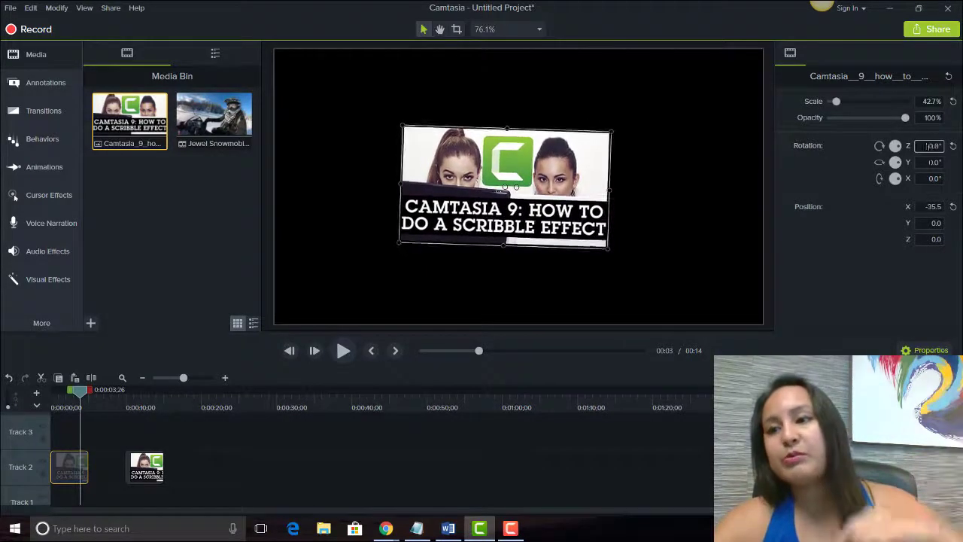
{"action": "key", "text": "Up"}
{"action": "key", "text": "Up"}
{"action": "key", "text": "Up"}
{"action": "key", "text": "Up"}
{"action": "key", "text": "Up"}
{"action": "key", "text": "Up"}
{"action": "key", "text": "Up"}
{"action": "key", "text": "Up"}
{"action": "key", "text": "Down"}
{"action": "key", "text": "Down"}
{"action": "key", "text": "Up"}
{"action": "key", "text": "Up"}
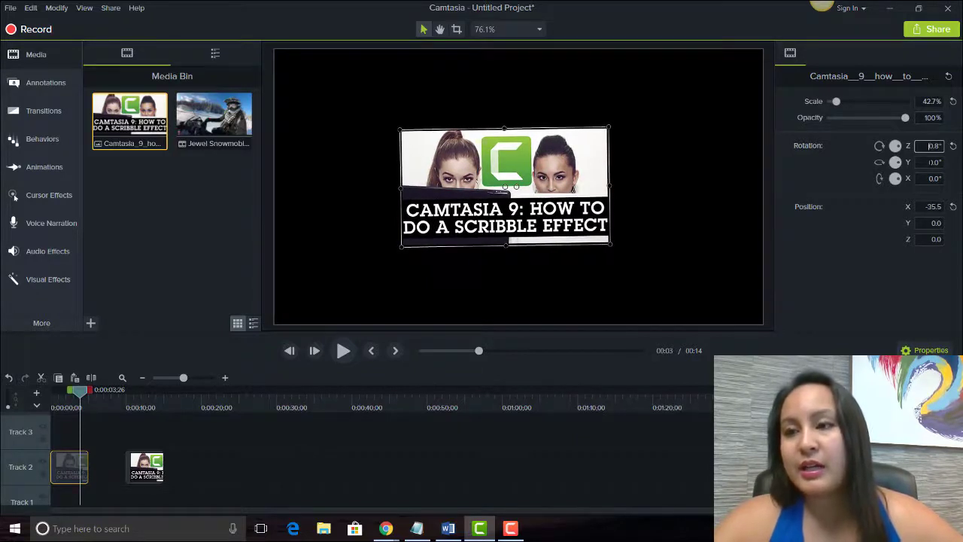
{"action": "left_click", "coordinate": [956, 149]}
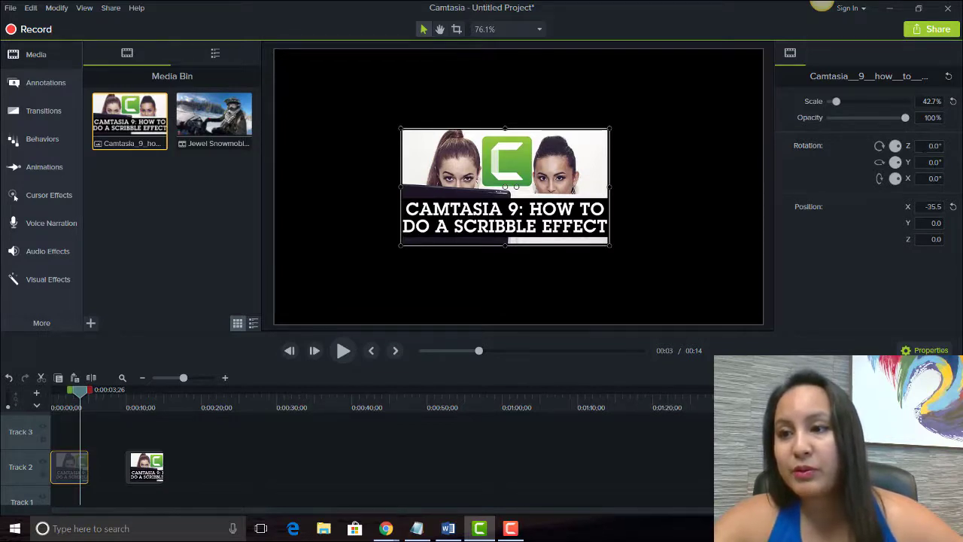
- Try tilting the first image around the X axis to about 44.7° and back to 18.3°, and reset its X rotation to 0°
{"action": "left_click", "coordinate": [933, 179]}
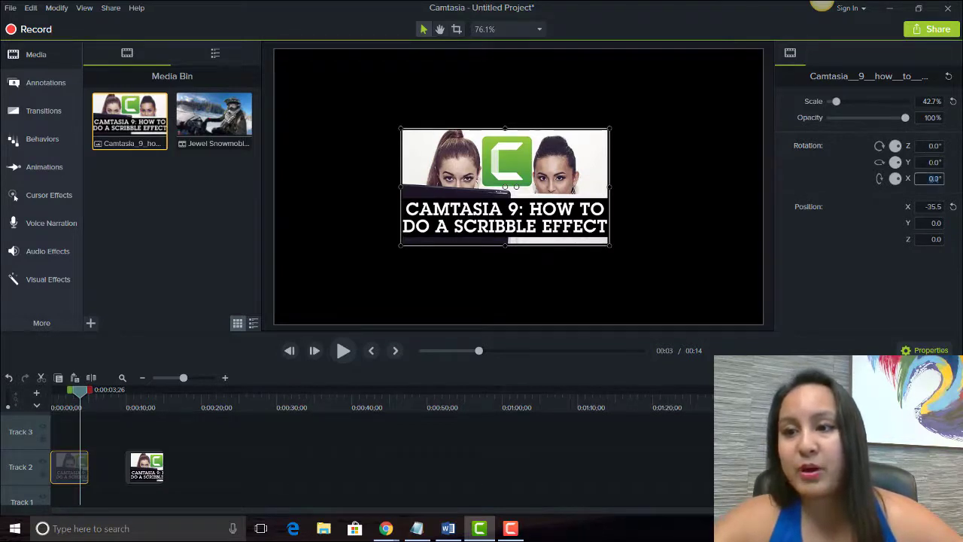
{"action": "type", "text": "2"}
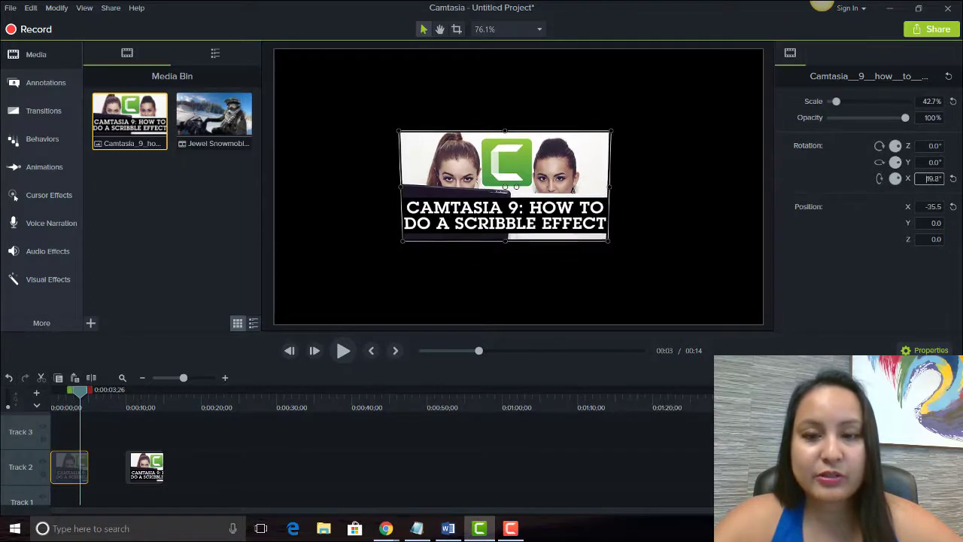
{"action": "key", "text": "Up"}
{"action": "key", "text": "Up"}
{"action": "key", "text": "Up"}
{"action": "key", "text": "Up"}
{"action": "key", "text": "Up"}
{"action": "key", "text": "Up"}
{"action": "key", "text": "Up"}
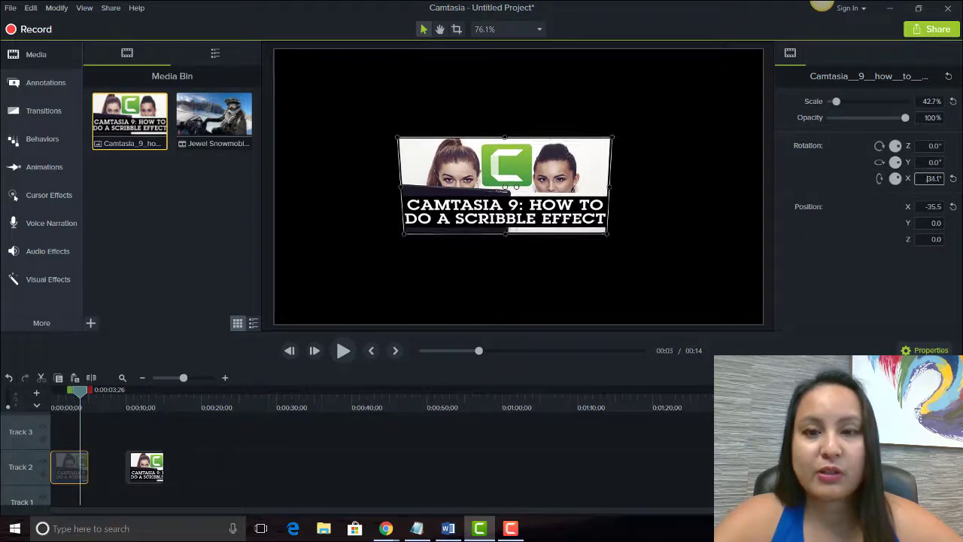
{"action": "key", "text": "Up"}
{"action": "key", "text": "Up"}
{"action": "key", "text": "Up"}
{"action": "key", "text": "Up"}
{"action": "key", "text": "Up"}
{"action": "key", "text": "Up"}
{"action": "key", "text": "Up"}
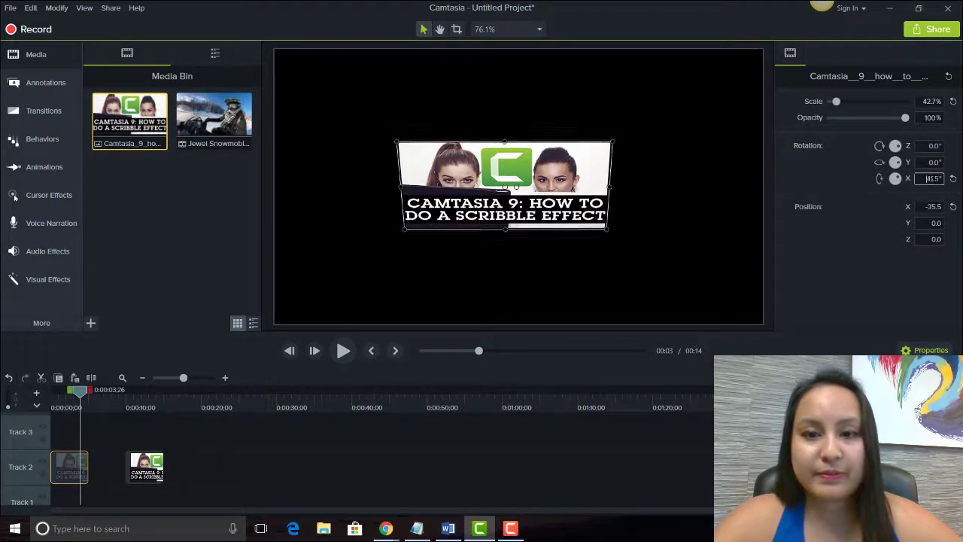
{"action": "key", "text": "Up"}
{"action": "key", "text": "Up"}
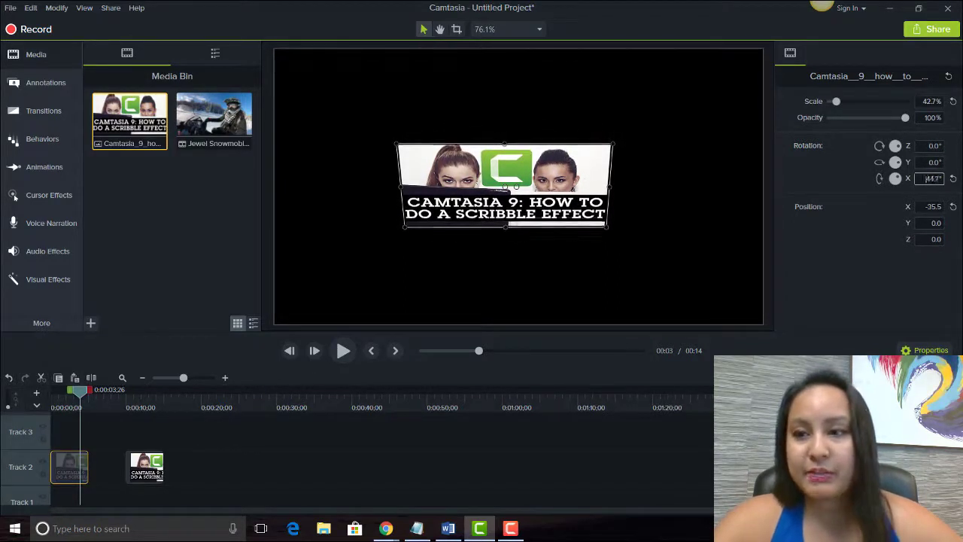
{"action": "key", "text": "Down"}
{"action": "key", "text": "Down"}
{"action": "key", "text": "Down"}
{"action": "key", "text": "Down"}
{"action": "key", "text": "Down"}
{"action": "key", "text": "Down"}
{"action": "key", "text": "Down"}
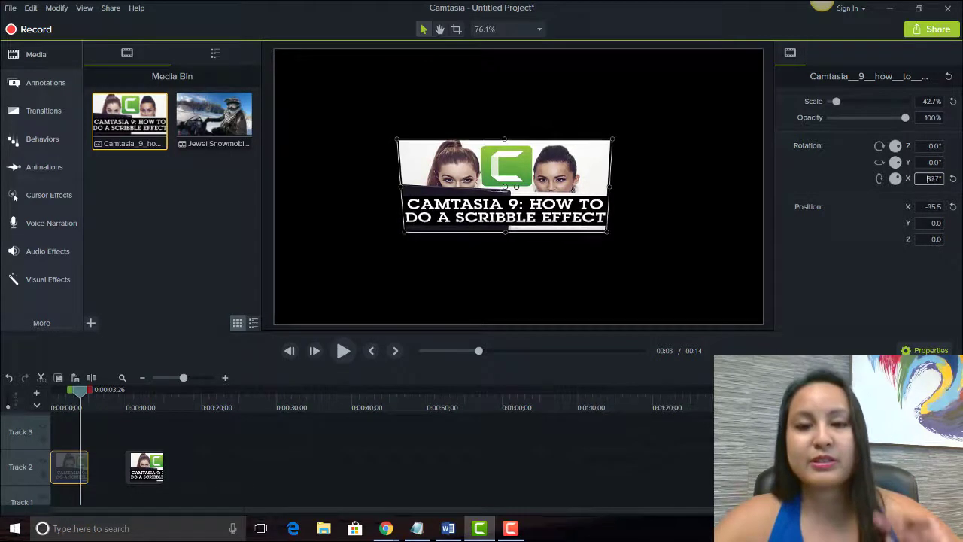
{"action": "key", "text": "Down"}
{"action": "key", "text": "Down"}
{"action": "key", "text": "Down"}
{"action": "key", "text": "Down"}
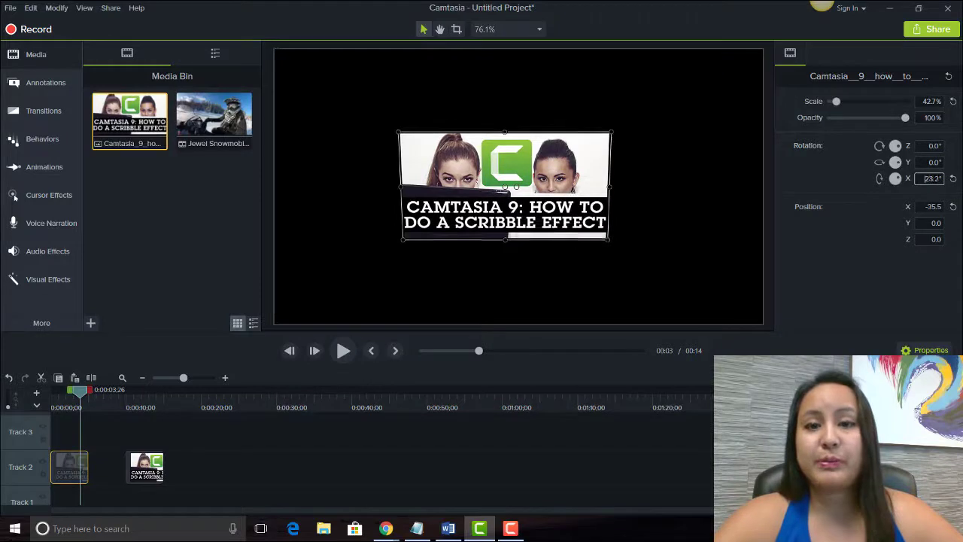
{"action": "key", "text": "Down"}
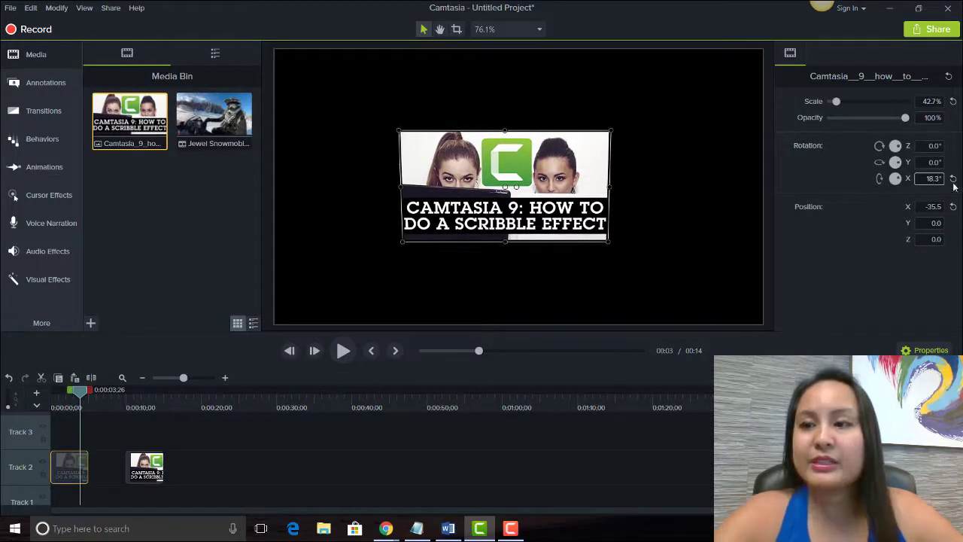
{"action": "key", "text": "Return"}
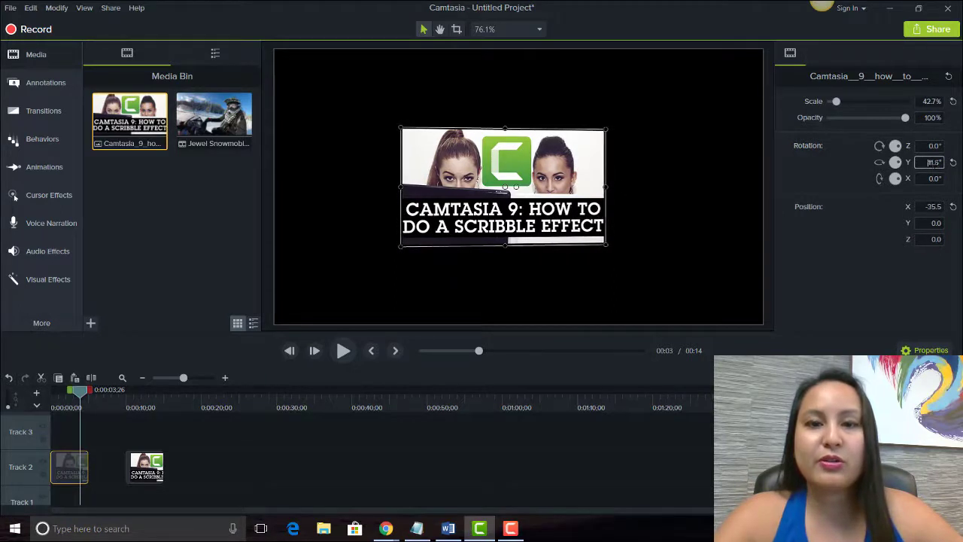
- Rotate the first image around the Y axis to about 174.5° so that it turns to its mirrored back side
{"action": "scroll", "coordinate": [930, 161], "scroll_direction": "up", "scroll_amount": 8}
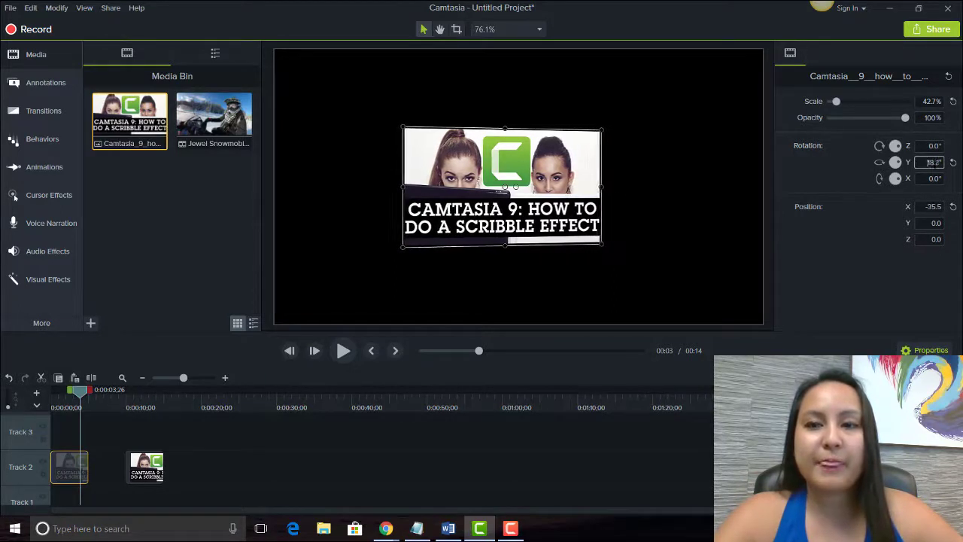
{"action": "scroll", "coordinate": [926, 162], "scroll_direction": "up", "scroll_amount": 7}
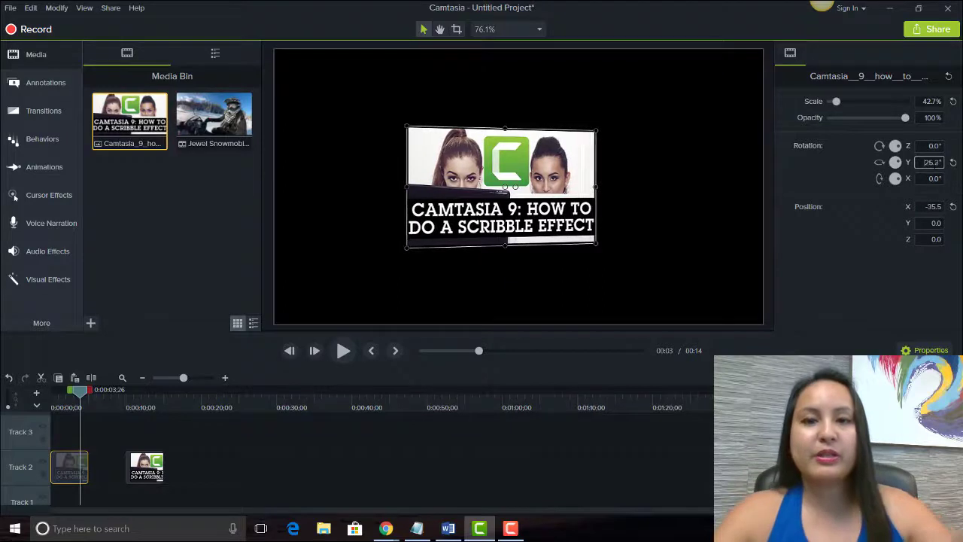
{"action": "scroll", "coordinate": [928, 161], "scroll_direction": "up", "scroll_amount": 7}
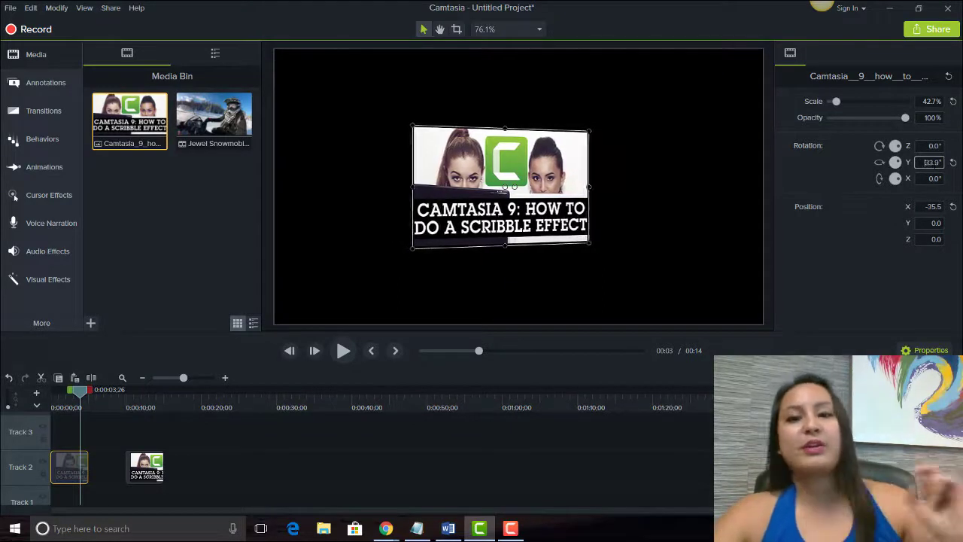
{"action": "scroll", "coordinate": [930, 162], "scroll_direction": "up", "scroll_amount": 14}
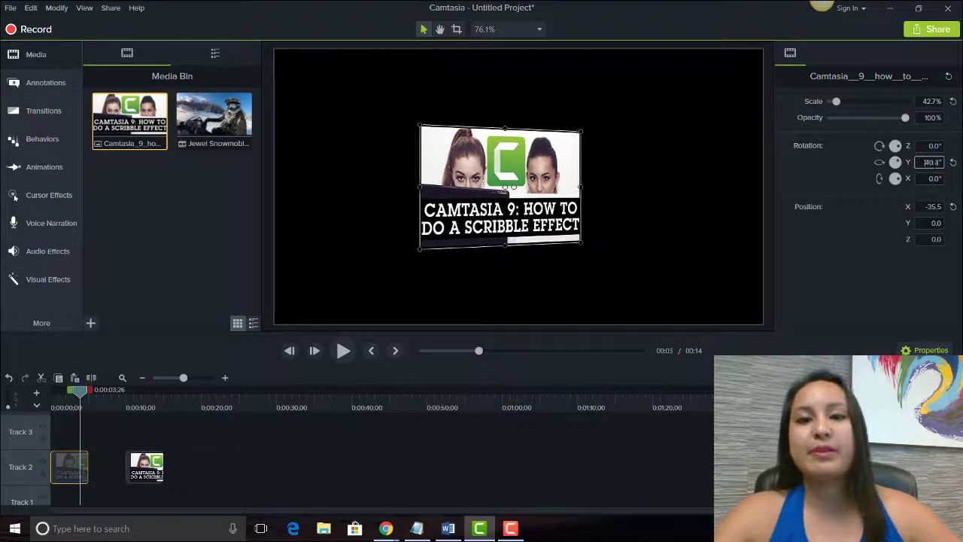
{"action": "scroll", "coordinate": [930, 162], "scroll_direction": "up", "scroll_amount": 2}
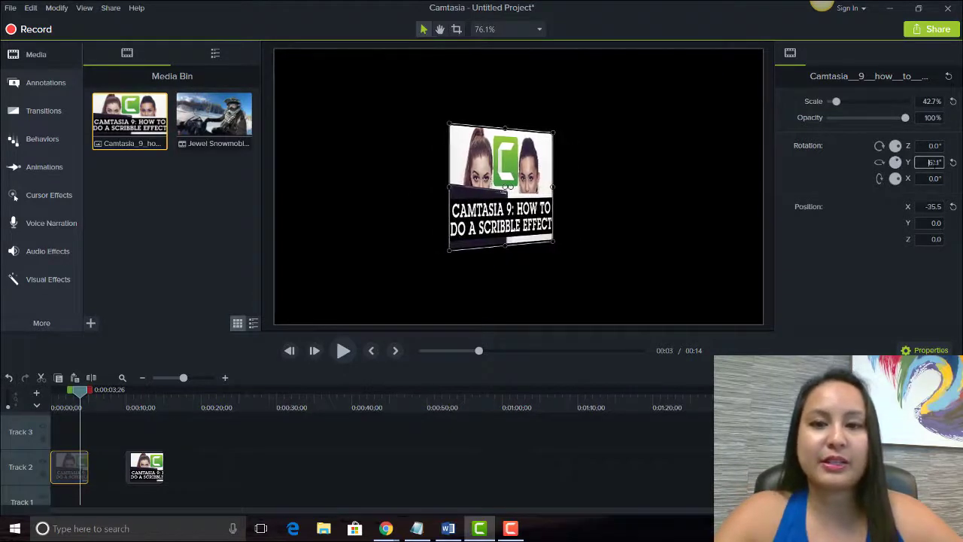
{"action": "scroll", "coordinate": [928, 162], "scroll_direction": "up", "scroll_amount": 9}
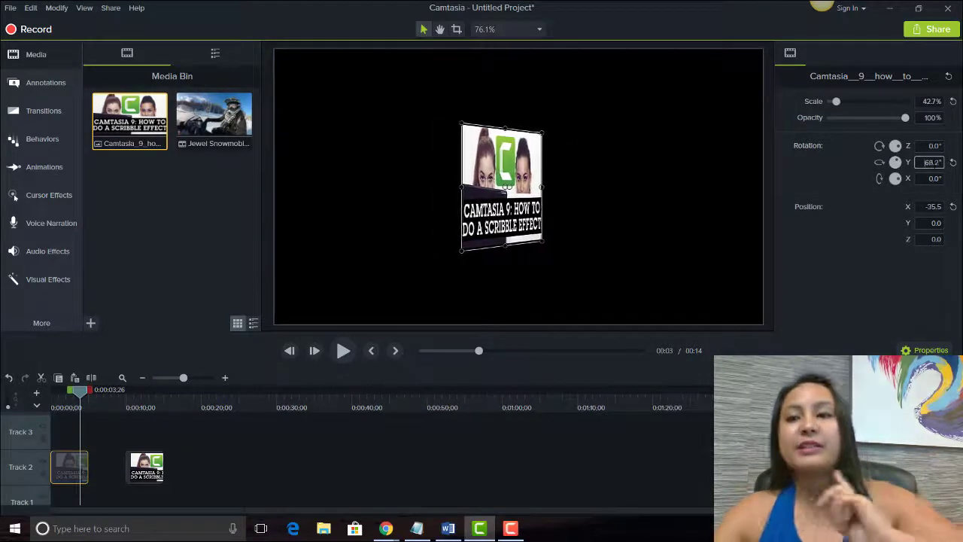
{"action": "scroll", "coordinate": [928, 162], "scroll_direction": "up", "scroll_amount": 13}
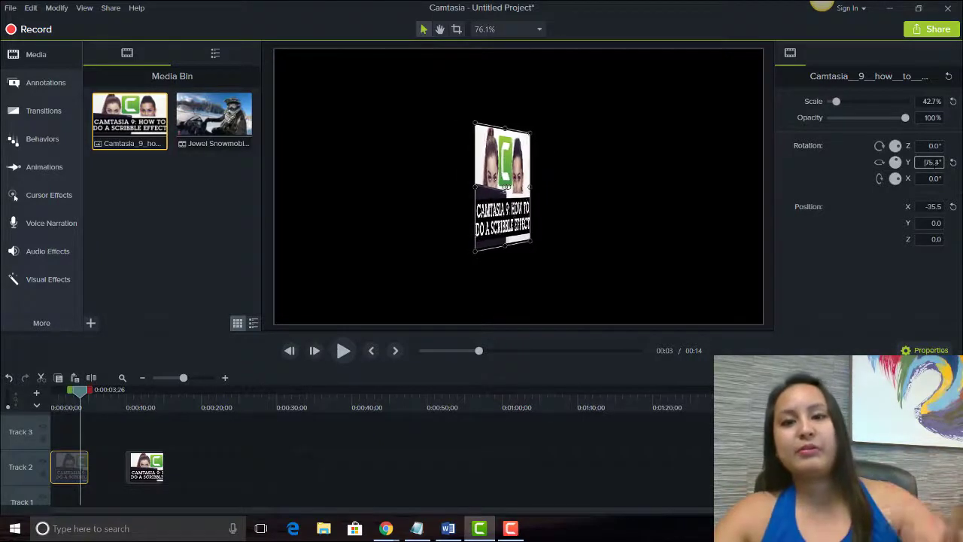
{"action": "scroll", "coordinate": [928, 161], "scroll_direction": "up", "scroll_amount": 5}
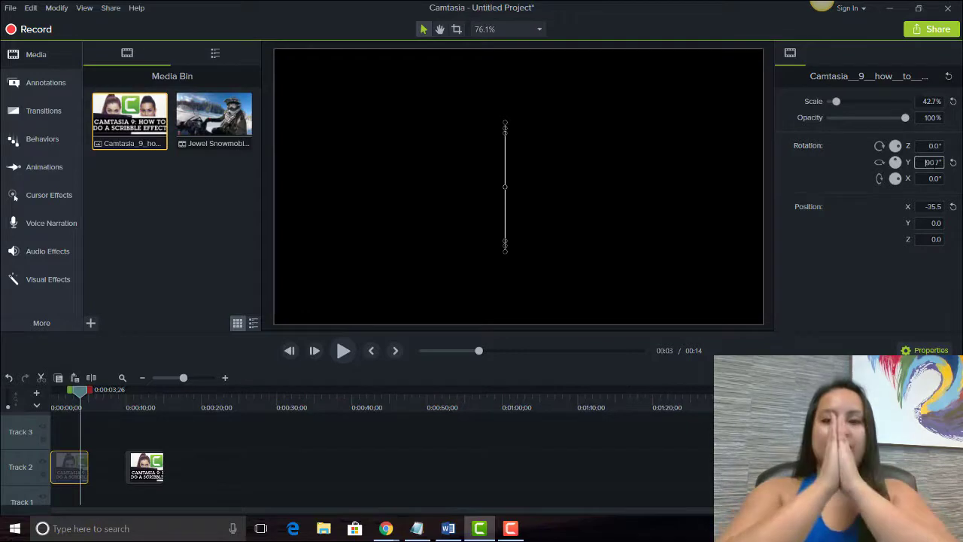
{"action": "scroll", "coordinate": [927, 162], "scroll_direction": "up", "scroll_amount": 1}
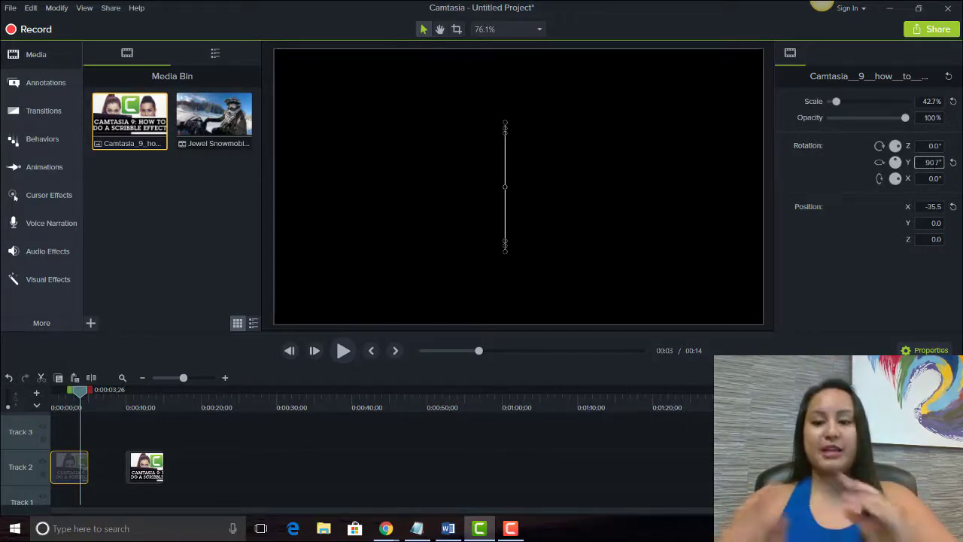
{"action": "scroll", "coordinate": [927, 162], "scroll_direction": "up", "scroll_amount": 4}
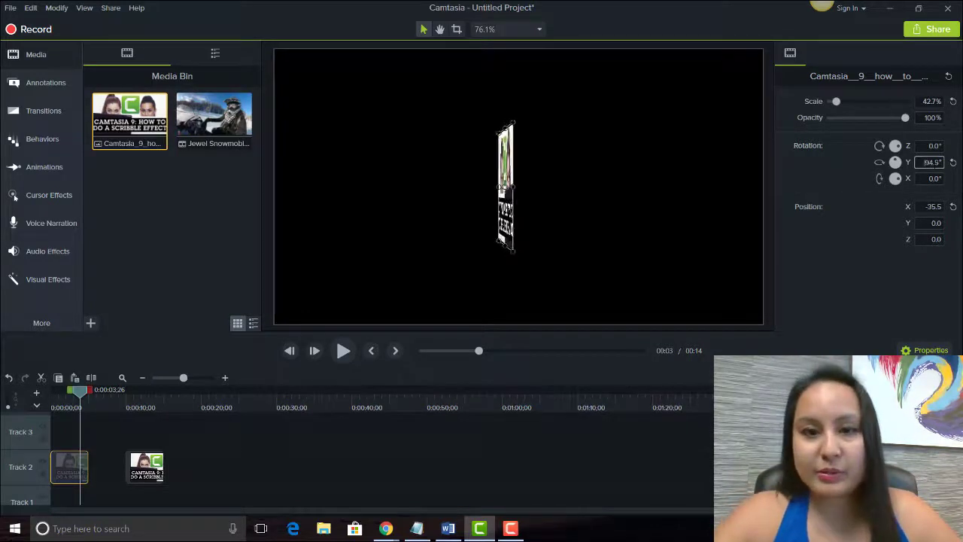
{"action": "scroll", "coordinate": [931, 162], "scroll_direction": "up", "scroll_amount": 4}
{"action": "scroll", "coordinate": [931, 162], "scroll_direction": "up", "scroll_amount": 2}
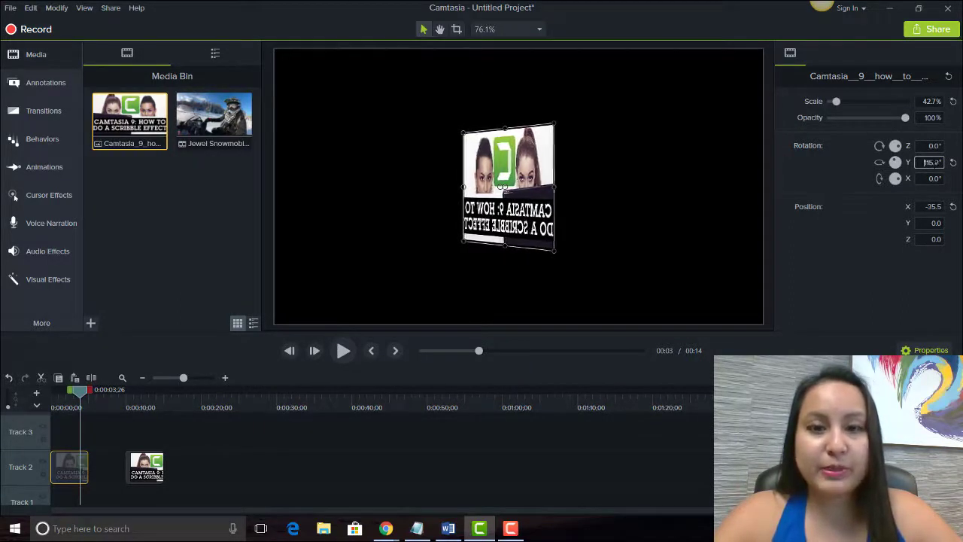
{"action": "scroll", "coordinate": [926, 162], "scroll_direction": "up", "scroll_amount": 4}
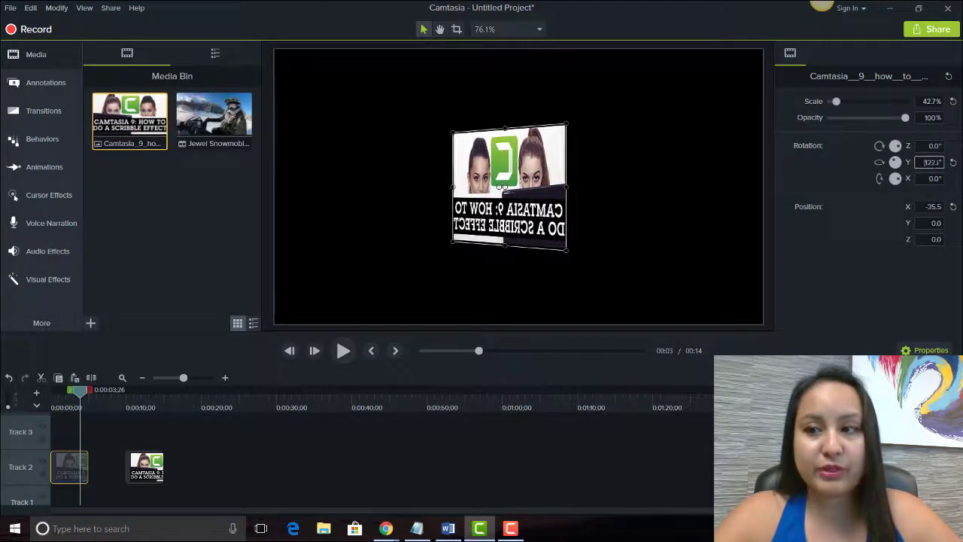
{"action": "scroll", "coordinate": [925, 162], "scroll_direction": "up", "scroll_amount": 4}
{"action": "scroll", "coordinate": [926, 161], "scroll_direction": "up", "scroll_amount": 7}
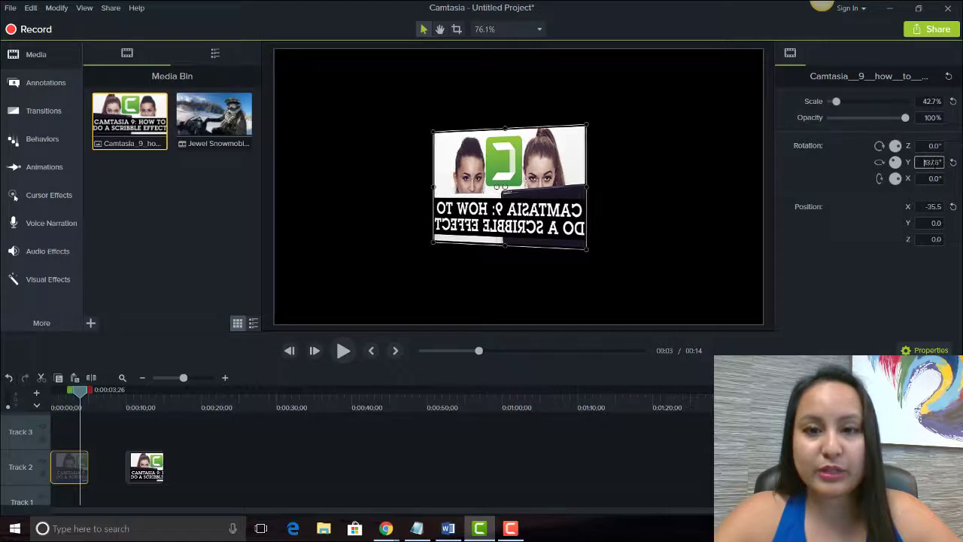
{"action": "scroll", "coordinate": [932, 162], "scroll_direction": "up", "scroll_amount": 7}
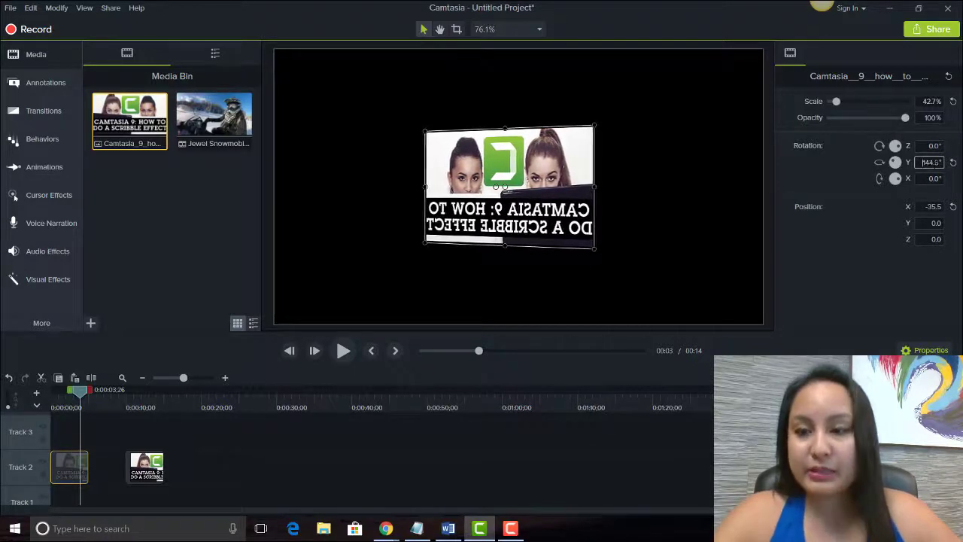
{"action": "scroll", "coordinate": [932, 161], "scroll_direction": "up", "scroll_amount": 7}
{"action": "scroll", "coordinate": [925, 161], "scroll_direction": "up", "scroll_amount": 7}
{"action": "scroll", "coordinate": [932, 162], "scroll_direction": "up", "scroll_amount": 15}
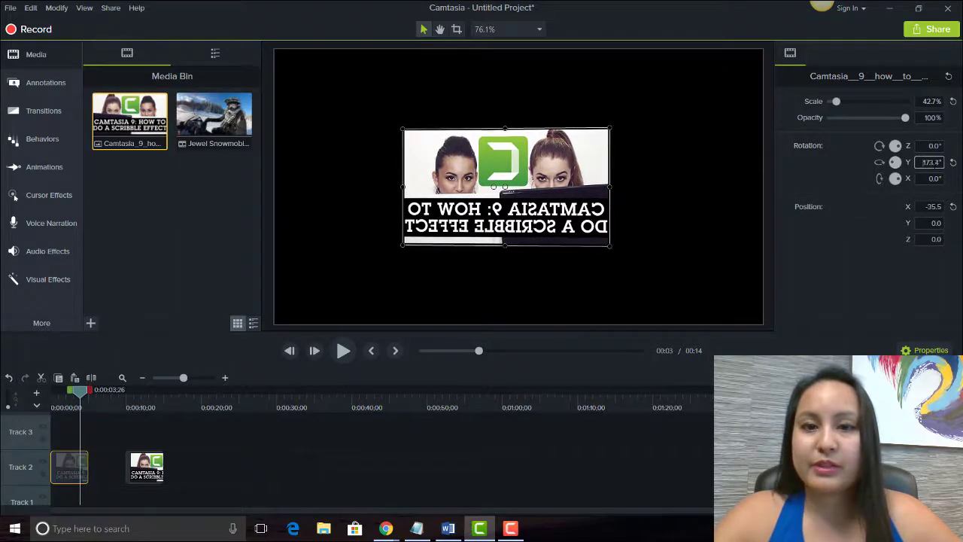
{"action": "scroll", "coordinate": [924, 162], "scroll_direction": "up", "scroll_amount": 2}
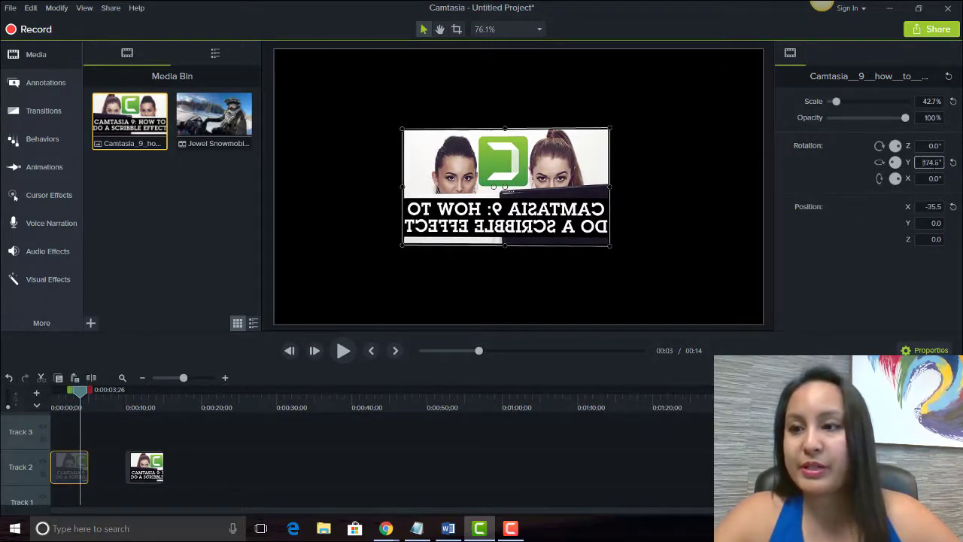
- Set the first image's Y rotation to 180° so it is fully mirrored
{"action": "scroll", "coordinate": [925, 162], "scroll_direction": "up", "scroll_amount": 2}
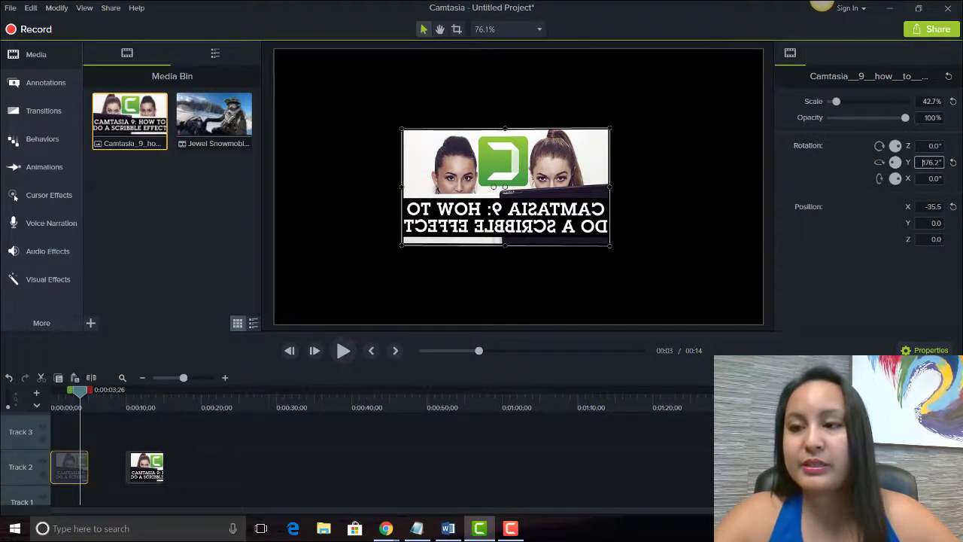
{"action": "scroll", "coordinate": [923, 162], "scroll_direction": "up", "scroll_amount": 6}
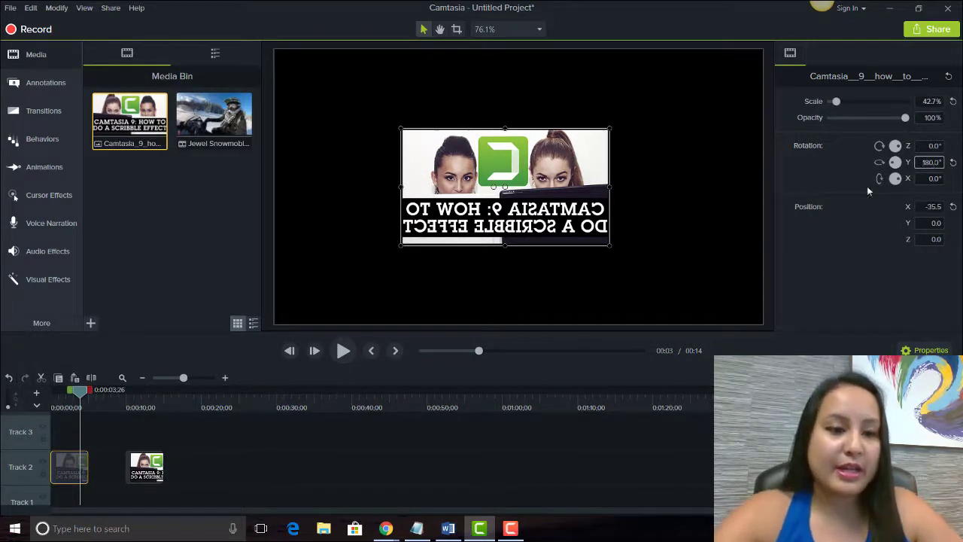
- Move the copied image to the start of Track 3 and stack it above the mirrored image on the canvas, at Y positions 190.5 and -117.1
{"action": "left_click", "coordinate": [151, 470]}
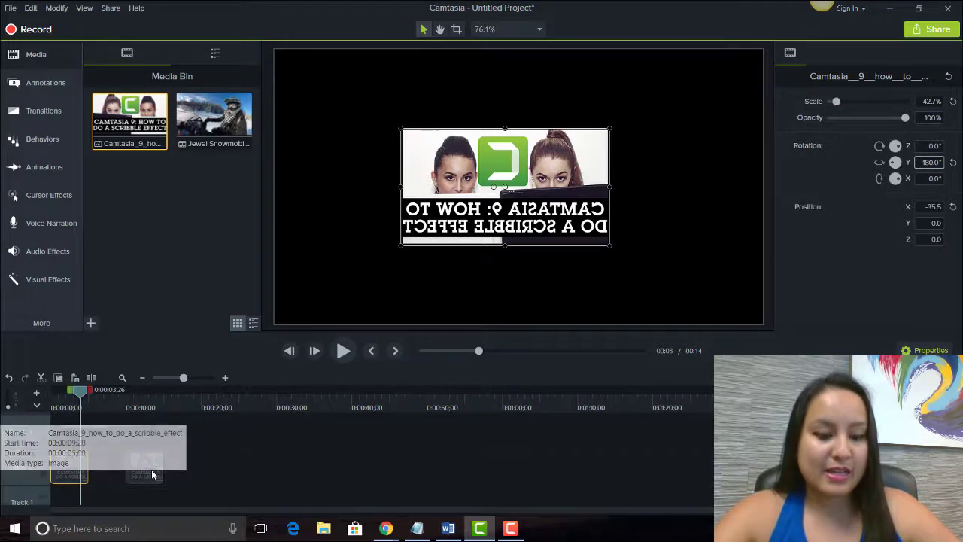
{"action": "left_click_drag", "start_coordinate": [152, 474], "coordinate": [70, 430]}
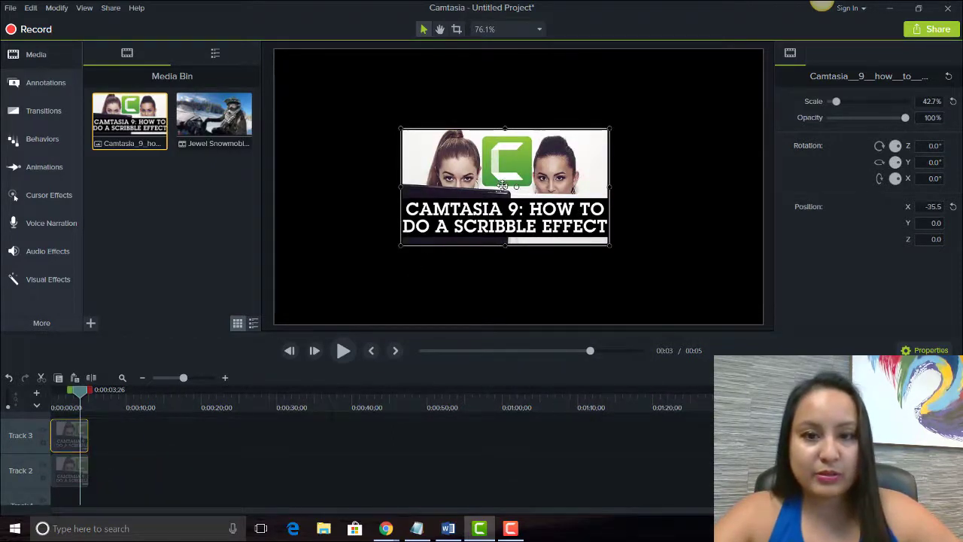
{"action": "left_click_drag", "start_coordinate": [493, 174], "coordinate": [500, 115]}
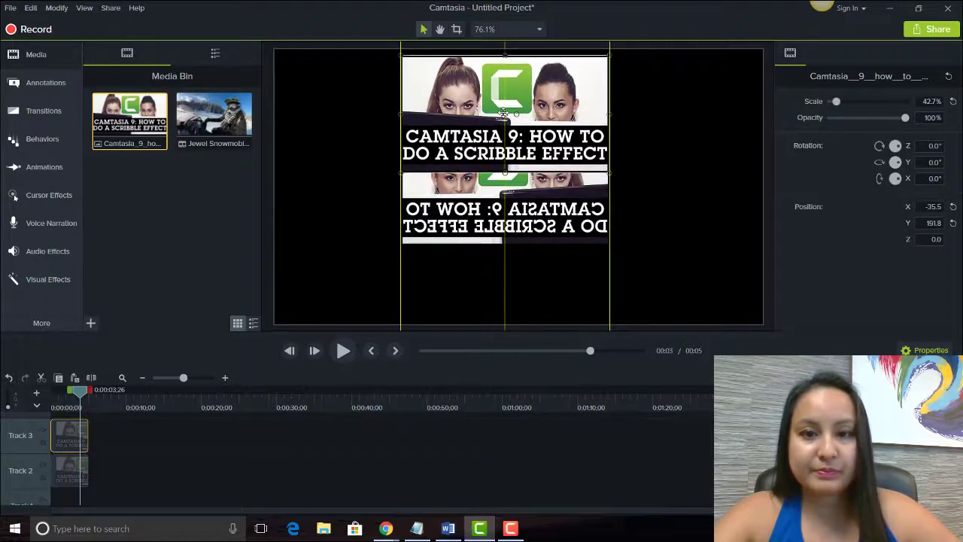
{"action": "left_click_drag", "start_coordinate": [504, 209], "coordinate": [498, 249]}
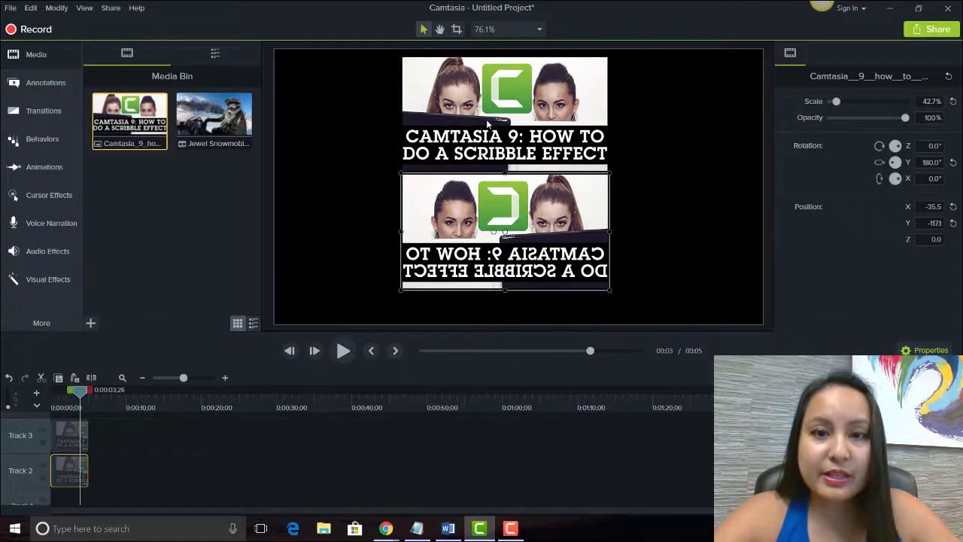
{"action": "left_click", "coordinate": [511, 136]}
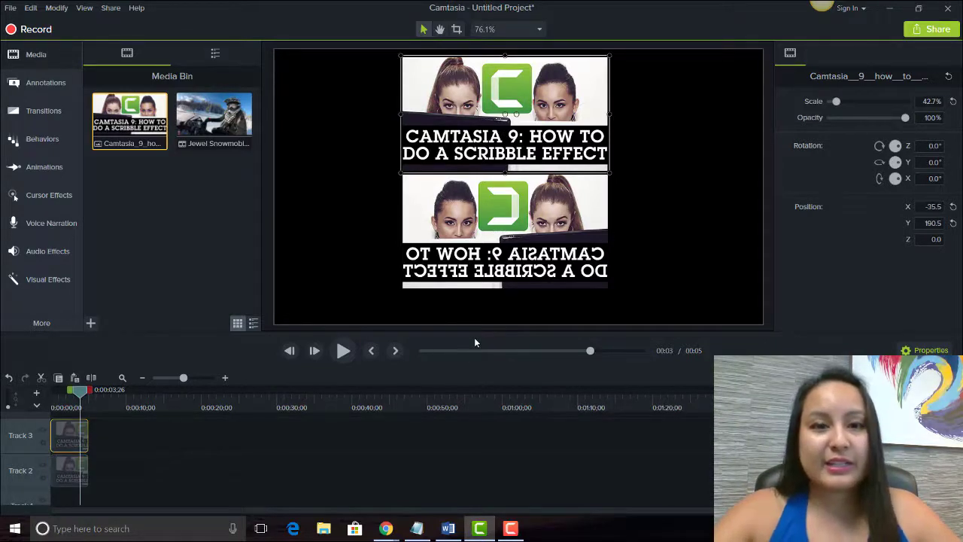
- Add the Jewel Snowmobiling video to Track 2 at about 14 seconds and rotate it around the Y axis to about 50.3°
{"action": "left_click_drag", "start_coordinate": [213, 118], "coordinate": [158, 475]}
{"action": "left_click", "coordinate": [161, 406]}
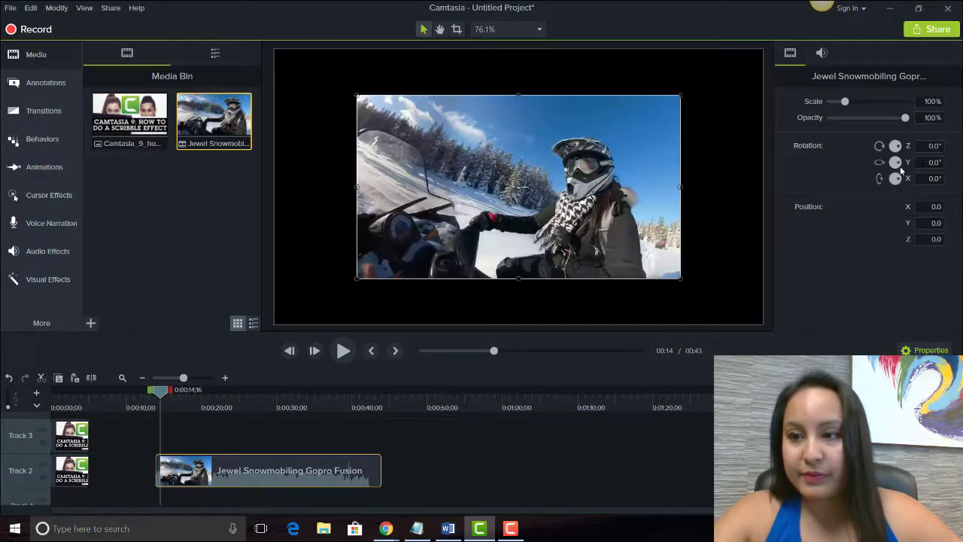
{"action": "left_click_drag", "start_coordinate": [931, 162], "coordinate": [962, 162]}
{"action": "key", "text": "Up"}
{"action": "key", "text": "Up"}
{"action": "key", "text": "Up"}
{"action": "key", "text": "Up"}
{"action": "key", "text": "Up"}
{"action": "key", "text": "Up"}
{"action": "key", "text": "Up"}
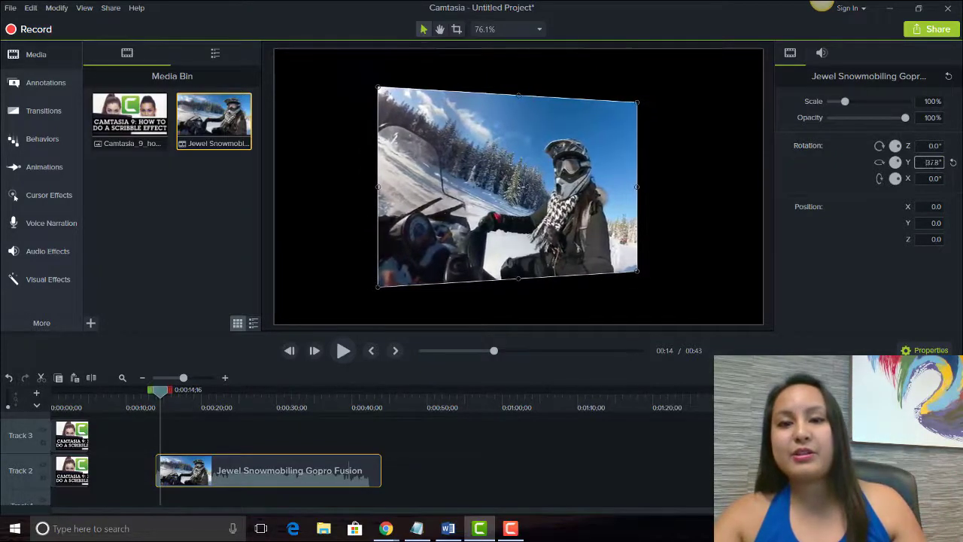
{"action": "key", "text": "Up"}
{"action": "key", "text": "Up"}
{"action": "key", "text": "Up"}
{"action": "key", "text": "Up"}
{"action": "key", "text": "Up"}
{"action": "key", "text": "Up"}
{"action": "key", "text": "Up"}
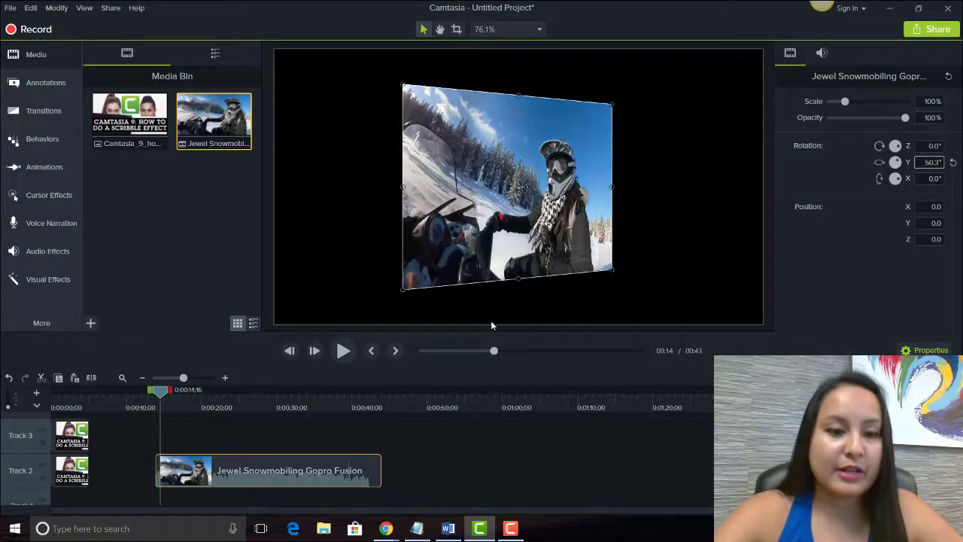
- Move the video to about 33 seconds and add a one-line text callout reading "Hello Everyone!" on Track 3 at about 14 seconds
{"action": "left_click_drag", "start_coordinate": [220, 473], "coordinate": [364, 478]}
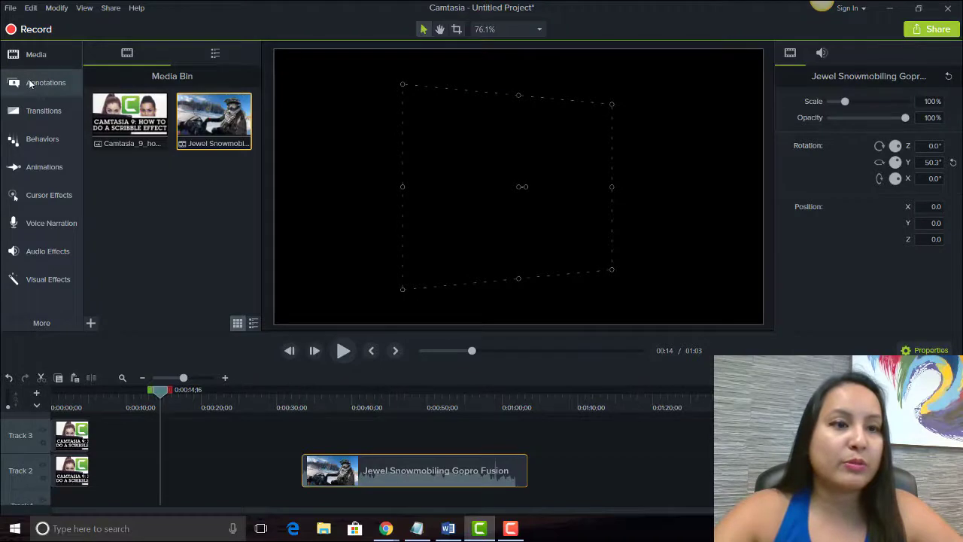
{"action": "left_click", "coordinate": [29, 83]}
{"action": "left_click_drag", "start_coordinate": [224, 179], "coordinate": [168, 419]}
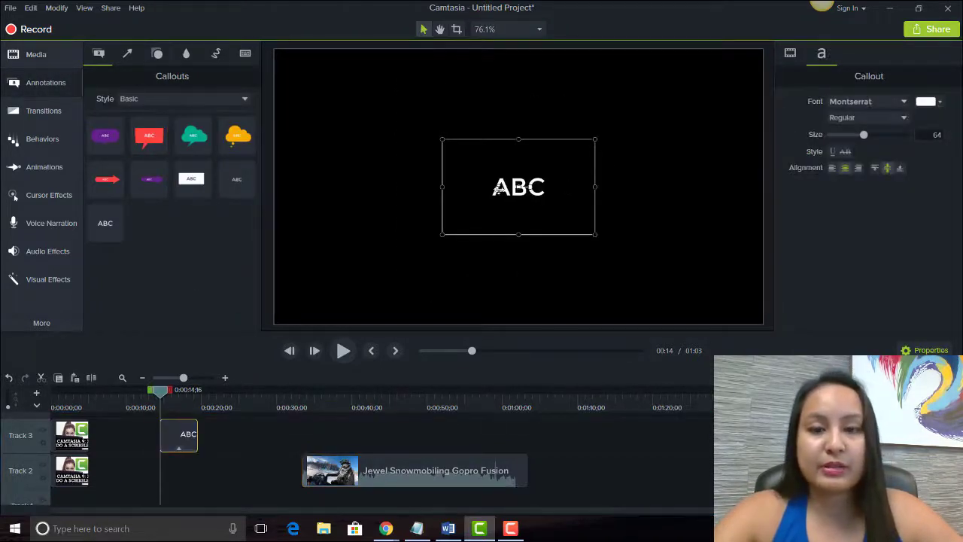
{"action": "double_click", "coordinate": [502, 189]}
{"action": "type", "text": "Hello Everyone!"}
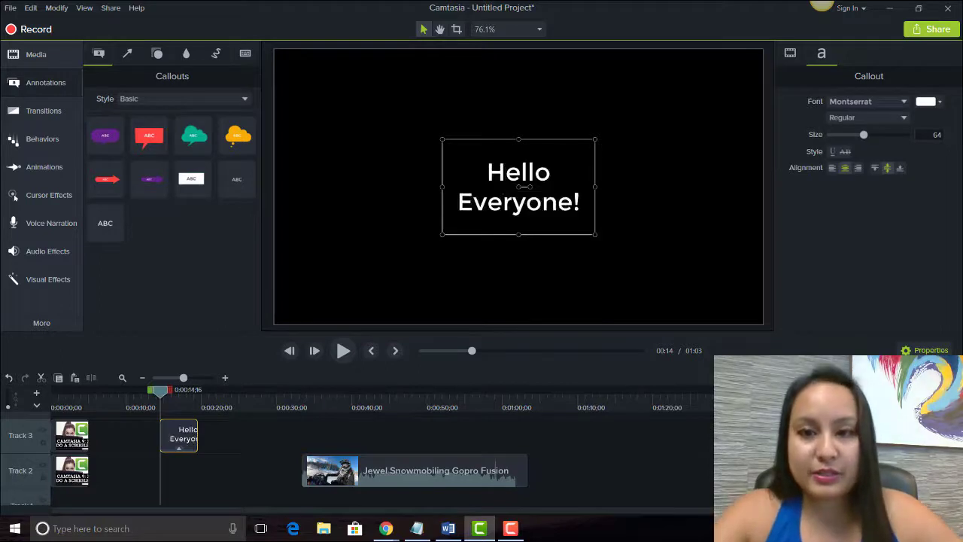
{"action": "left_click_drag", "start_coordinate": [594, 187], "coordinate": [662, 187]}
{"action": "left_click_drag", "start_coordinate": [584, 199], "coordinate": [552, 201]}
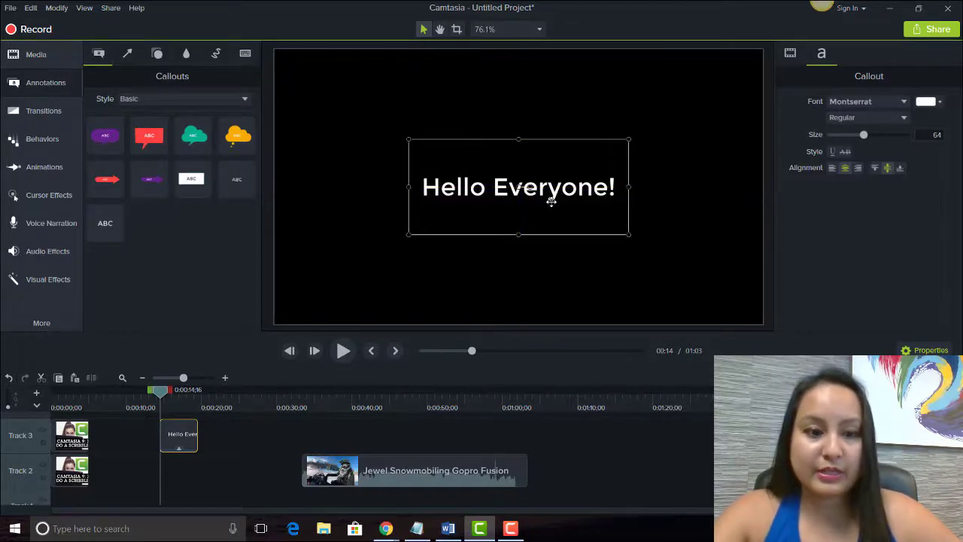
- Rotate the "Hello Everyone!" callout around the Y axis to about 28.7°, viewing it at about 17 seconds
{"action": "left_click", "coordinate": [180, 408]}
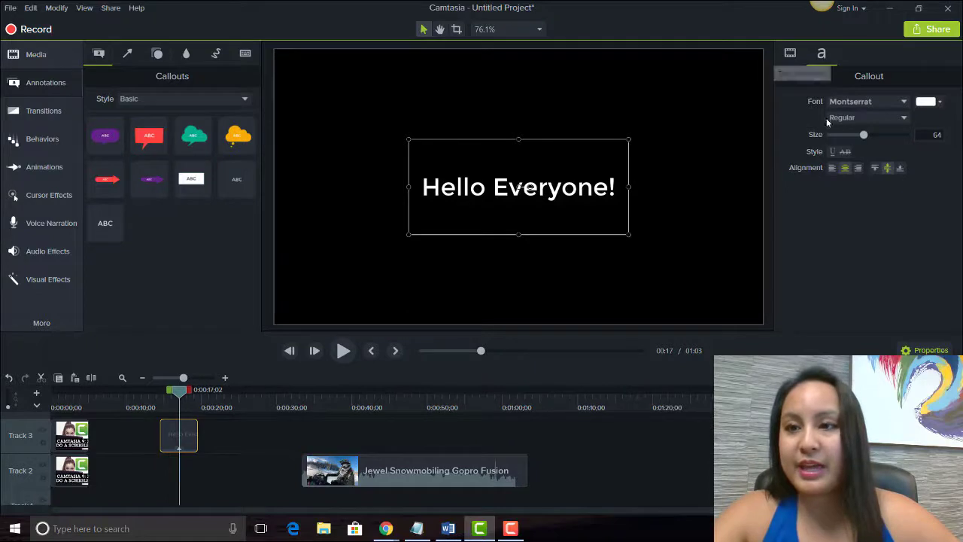
{"action": "left_click", "coordinate": [790, 54]}
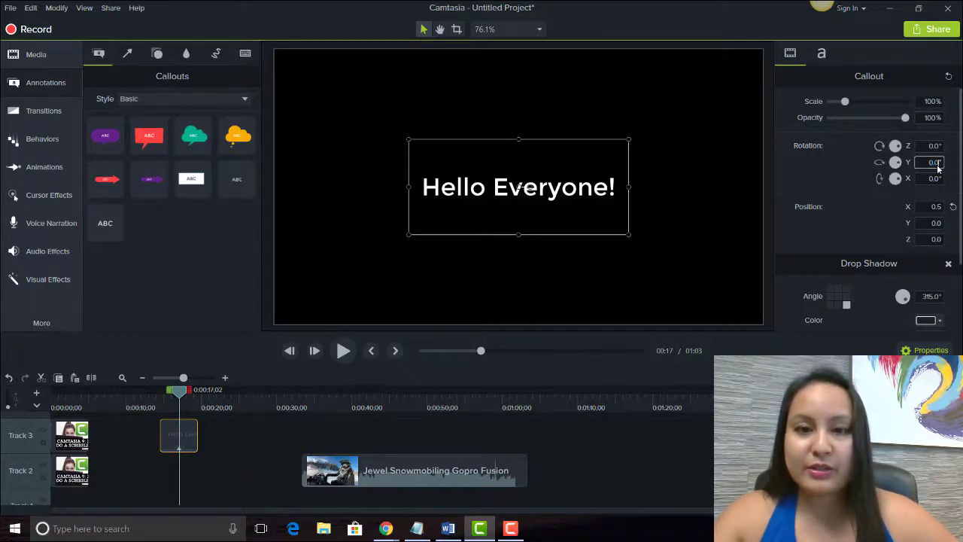
{"action": "scroll", "coordinate": [938, 169], "scroll_direction": "up", "scroll_amount": 10}
{"action": "scroll", "coordinate": [938, 169], "scroll_direction": "up", "scroll_amount": 15}
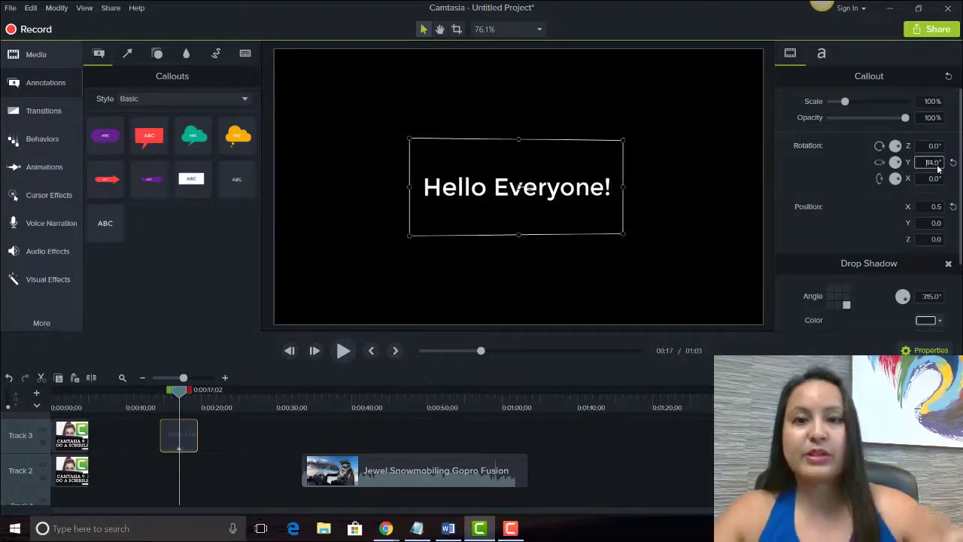
{"action": "scroll", "coordinate": [938, 168], "scroll_direction": "up", "scroll_amount": 13}
{"action": "scroll", "coordinate": [938, 169], "scroll_direction": "up", "scroll_amount": 13}
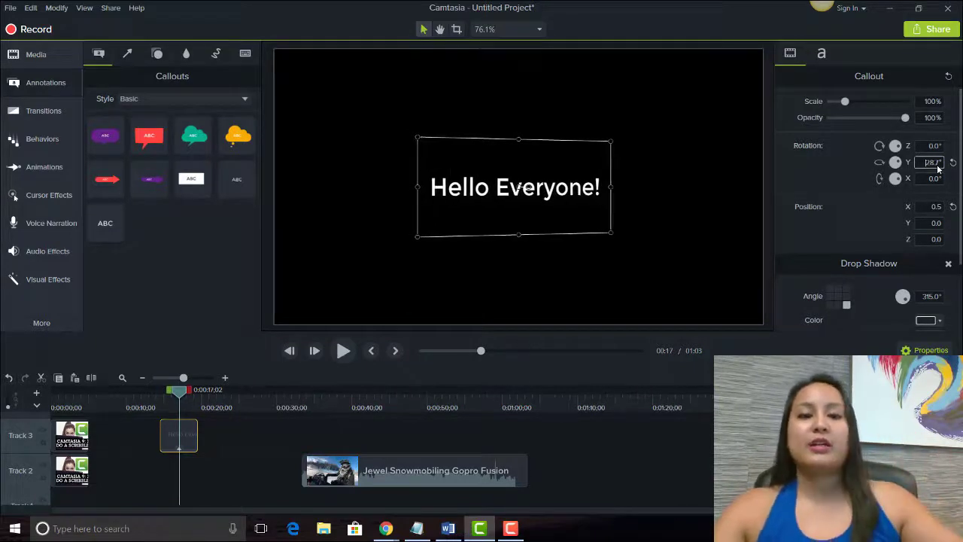
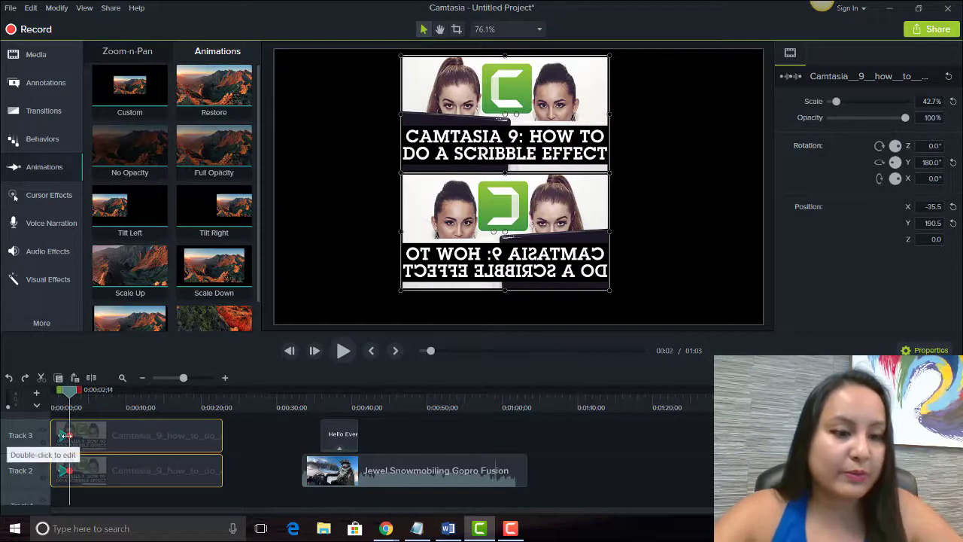
- Try turning the mirrored Track 2 image gradually around the Y axis to about 299.2° at the end of its animation
{"action": "left_click", "coordinate": [103, 472]}
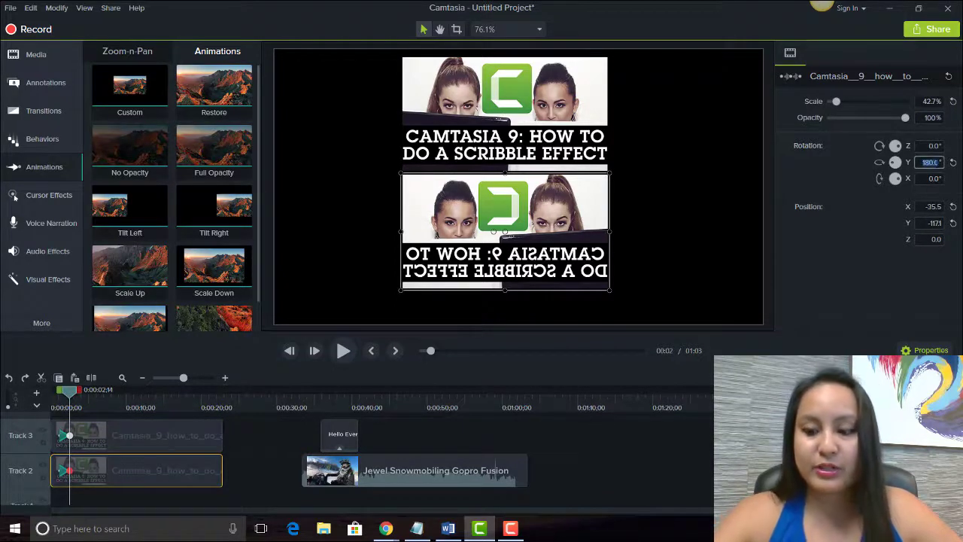
{"action": "key", "text": "Up"}
{"action": "key", "text": "Up"}
{"action": "key", "text": "Up"}
{"action": "key", "text": "Up"}
{"action": "key", "text": "Up"}
{"action": "key", "text": "Up"}
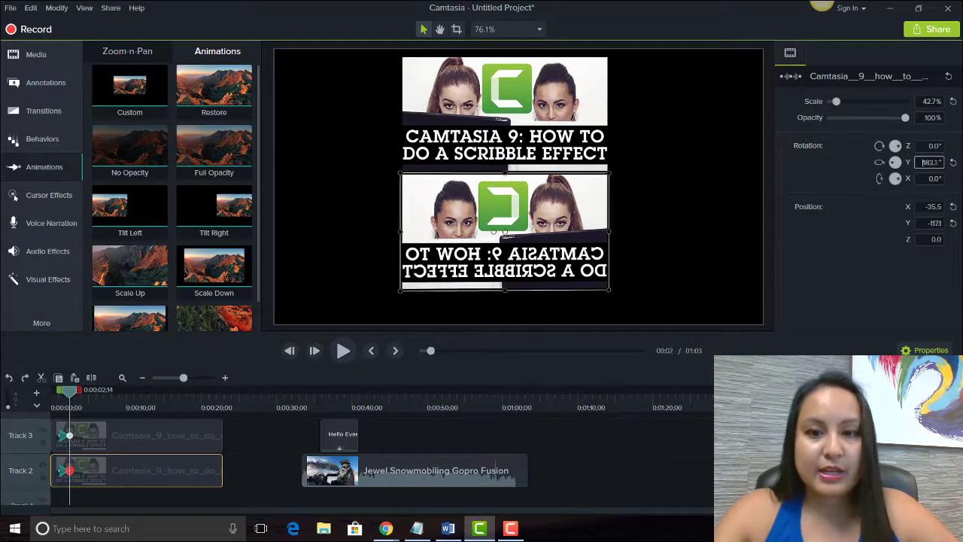
{"action": "key", "text": "Up"}
{"action": "key", "text": "Up"}
{"action": "key", "text": "Up"}
{"action": "key", "text": "Up"}
{"action": "key", "text": "Up"}
{"action": "key", "text": "Up"}
{"action": "key", "text": "Up"}
{"action": "key", "text": "Up"}
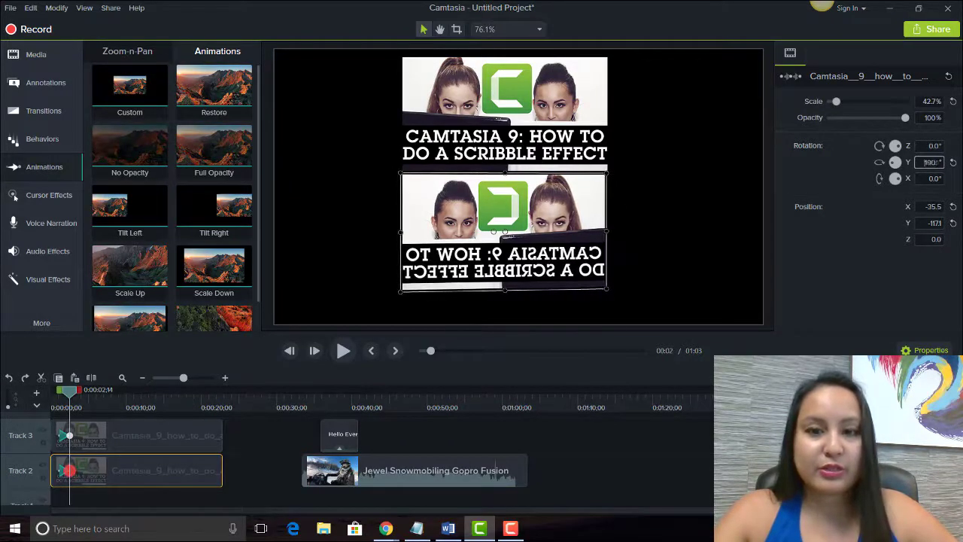
{"action": "key", "text": "Up"}
{"action": "key", "text": "Up"}
{"action": "key", "text": "Up"}
{"action": "key", "text": "Up"}
{"action": "key", "text": "Up"}
{"action": "key", "text": "Up"}
{"action": "key", "text": "Up"}
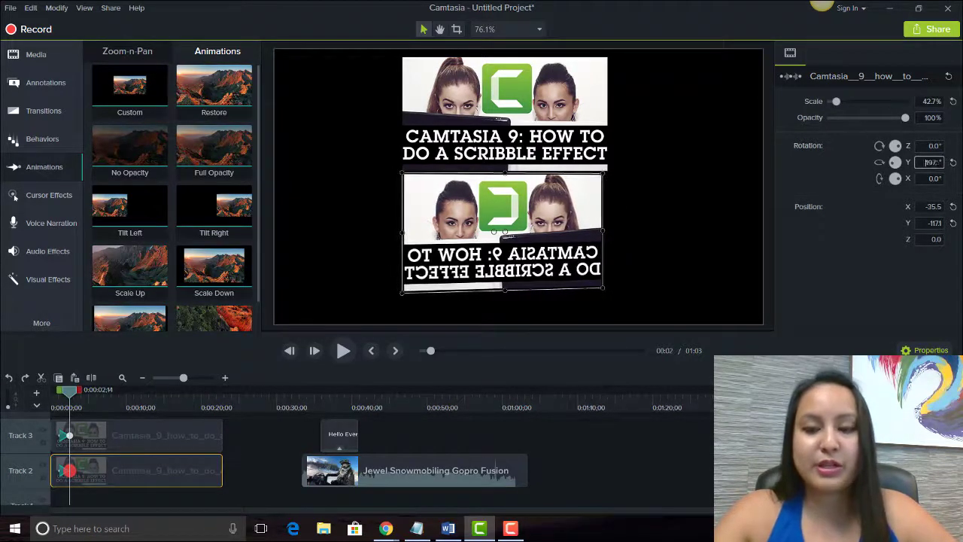
{"action": "key", "text": "Up"}
{"action": "key", "text": "Up"}
{"action": "key", "text": "Up"}
{"action": "key", "text": "Up"}
{"action": "key", "text": "Up"}
{"action": "key", "text": "Up"}
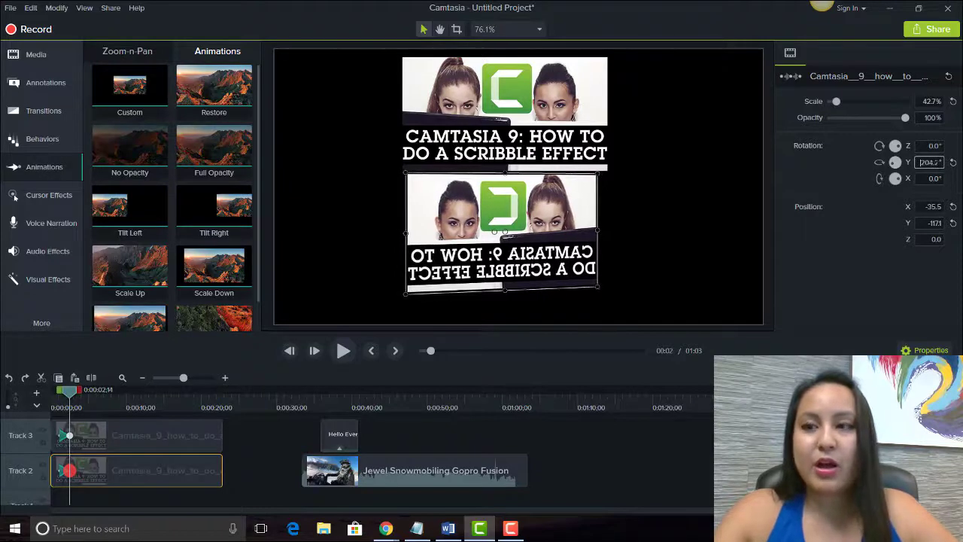
{"action": "key", "text": "Up"}
{"action": "key", "text": "Up"}
{"action": "key", "text": "Up"}
{"action": "key", "text": "Up"}
{"action": "key", "text": "Up"}
{"action": "key", "text": "Up"}
{"action": "key", "text": "Up"}
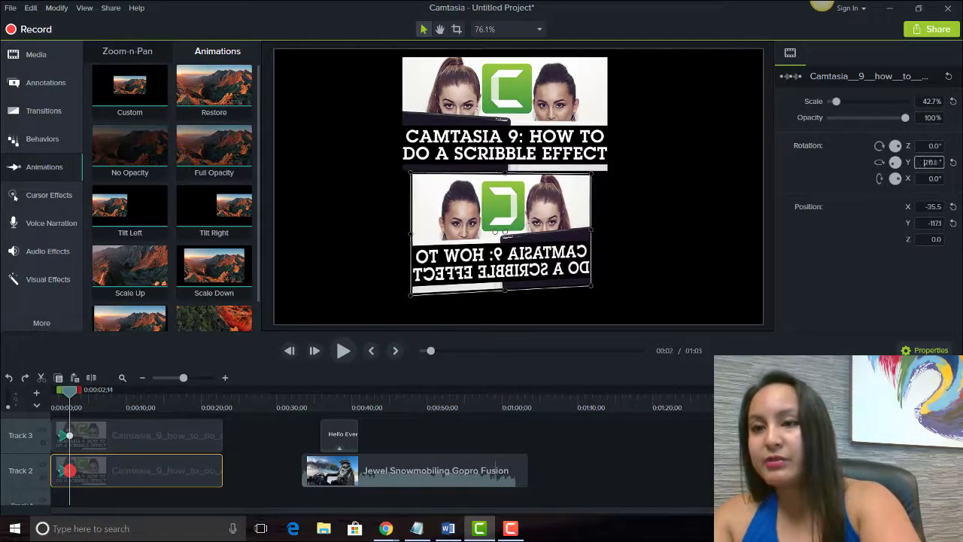
{"action": "key", "text": "Up"}
{"action": "key", "text": "Up"}
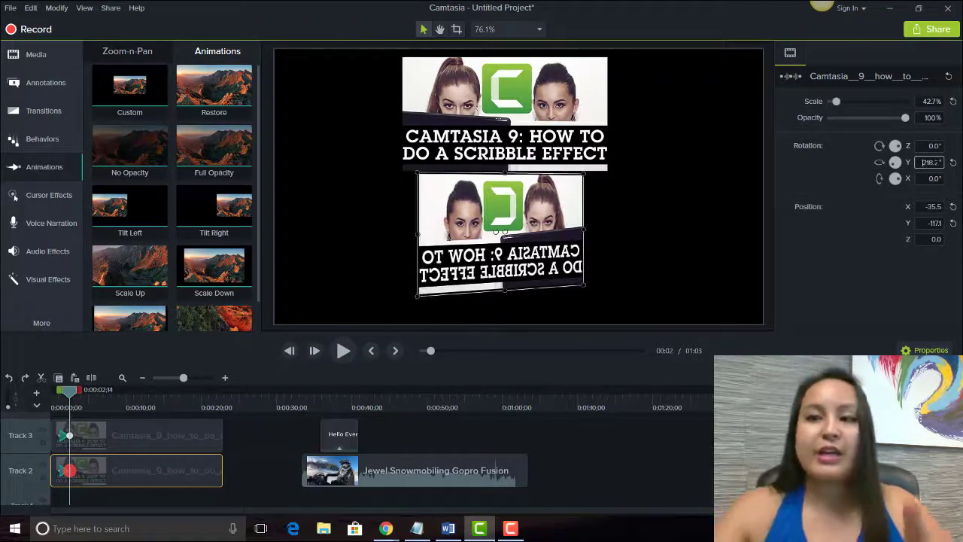
{"action": "key", "text": "Up"}
{"action": "key", "text": "Up"}
{"action": "key", "text": "Up"}
{"action": "key", "text": "Up"}
{"action": "key", "text": "Up"}
{"action": "key", "text": "Up"}
{"action": "key", "text": "Up"}
{"action": "key", "text": "Up"}
{"action": "key", "text": "Up"}
{"action": "key", "text": "Up"}
{"action": "key", "text": "Up"}
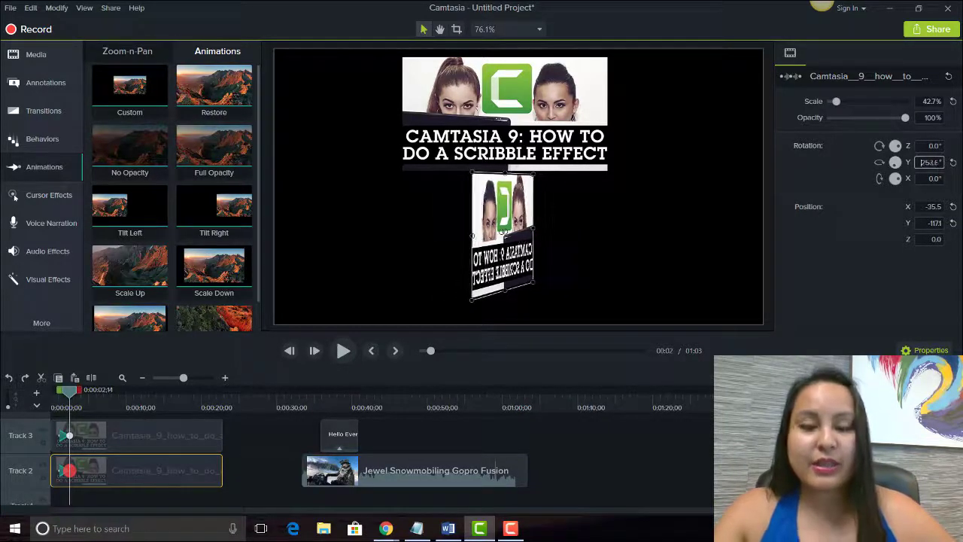
{"action": "key", "text": "Up"}
{"action": "key", "text": "Up"}
{"action": "key", "text": "Up"}
{"action": "key", "text": "Up"}
{"action": "key", "text": "Up"}
{"action": "key", "text": "Up"}
{"action": "key", "text": "Up"}
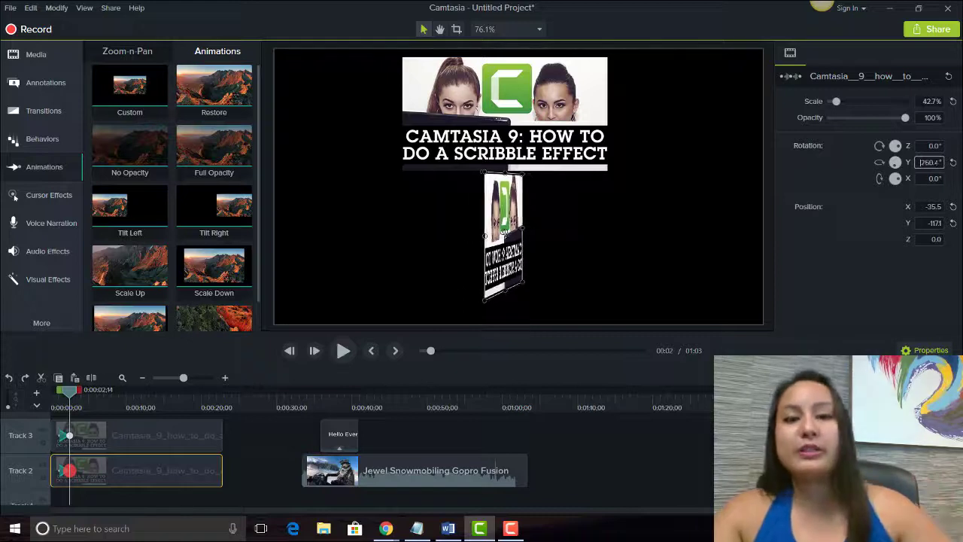
{"action": "key", "text": "Up"}
{"action": "key", "text": "Up"}
{"action": "key", "text": "Up"}
{"action": "key", "text": "Up"}
{"action": "key", "text": "Up"}
{"action": "key", "text": "Up"}
{"action": "key", "text": "Up"}
{"action": "key", "text": "Up"}
{"action": "key", "text": "Up"}
{"action": "key", "text": "Up"}
{"action": "key", "text": "Up"}
{"action": "key", "text": "Up"}
{"action": "key", "text": "Up"}
{"action": "key", "text": "Up"}
{"action": "key", "text": "Up"}
{"action": "key", "text": "Up"}
{"action": "key", "text": "Up"}
{"action": "key", "text": "Up"}
{"action": "key", "text": "Up"}
{"action": "key", "text": "Up"}
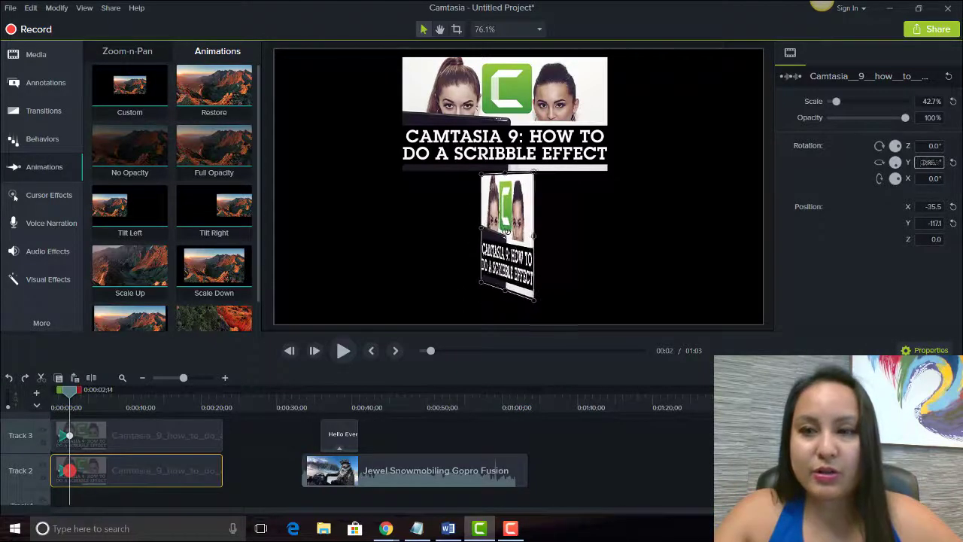
{"action": "key", "text": "Up"}
{"action": "key", "text": "Up"}
{"action": "key", "text": "Up"}
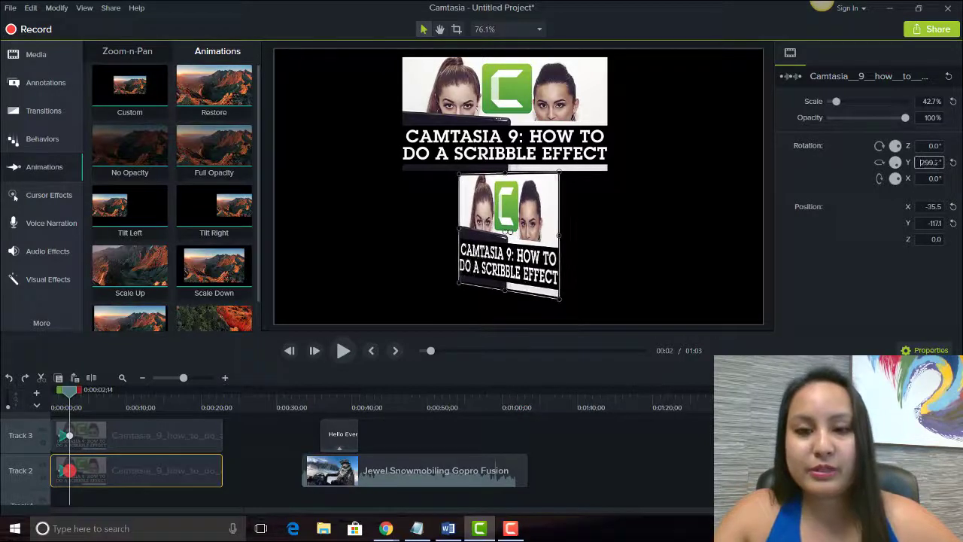
- Set the Track 2 image's Y rotation to 360° at the end of its animation
{"action": "type", "text": "360"}
{"action": "key", "text": "Return"}
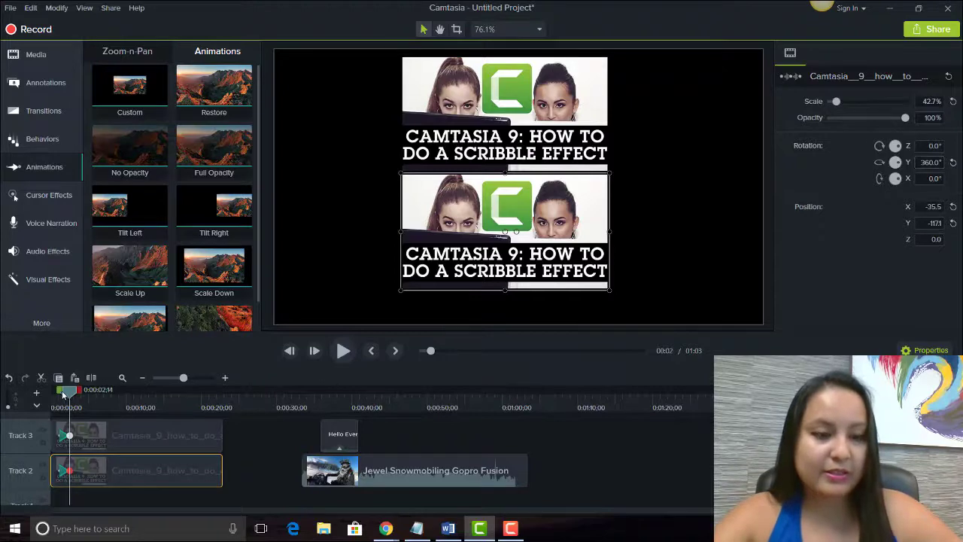
- Preview the rotation animation from the timeline start to about 3 seconds, and return the playhead to 1 second
{"action": "left_click_drag", "start_coordinate": [65, 391], "coordinate": [41, 390]}
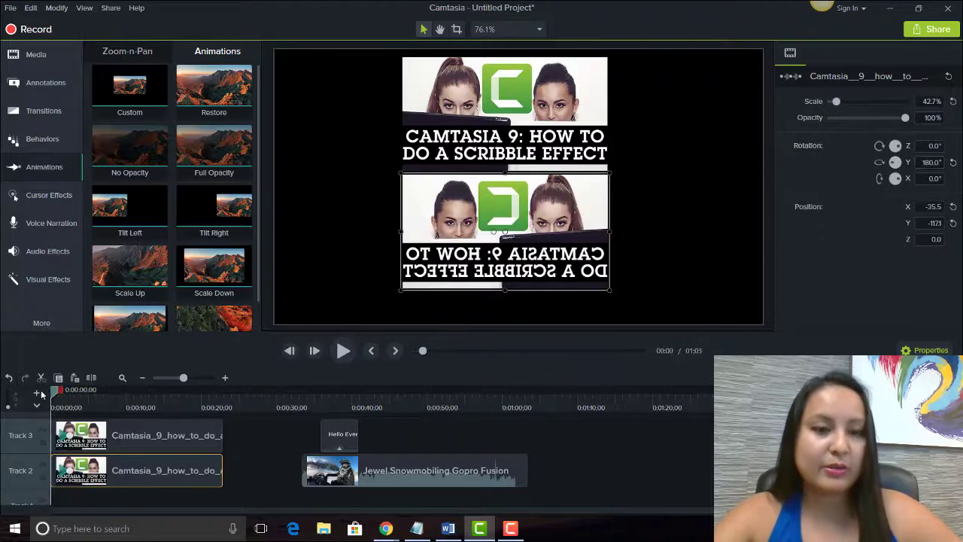
{"action": "left_click", "coordinate": [342, 351]}
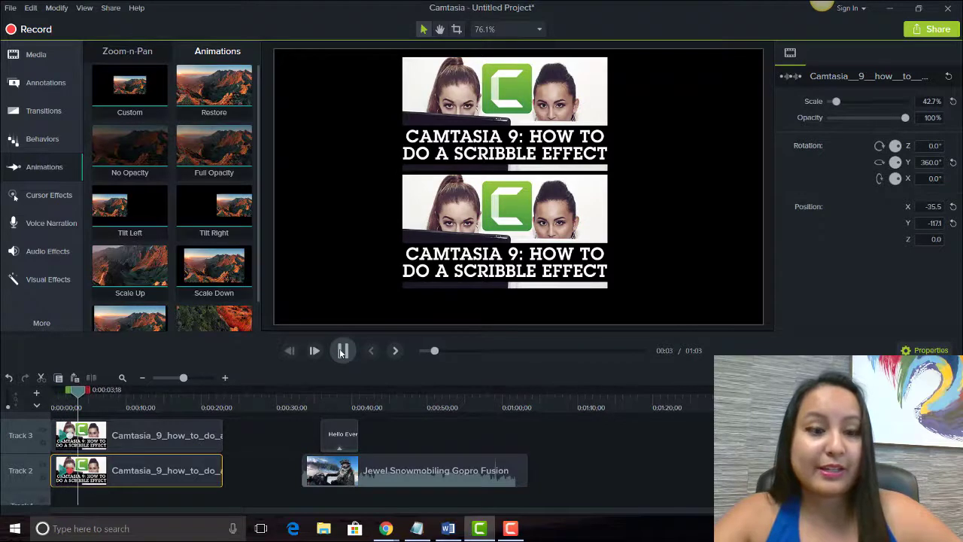
{"action": "left_click", "coordinate": [342, 351]}
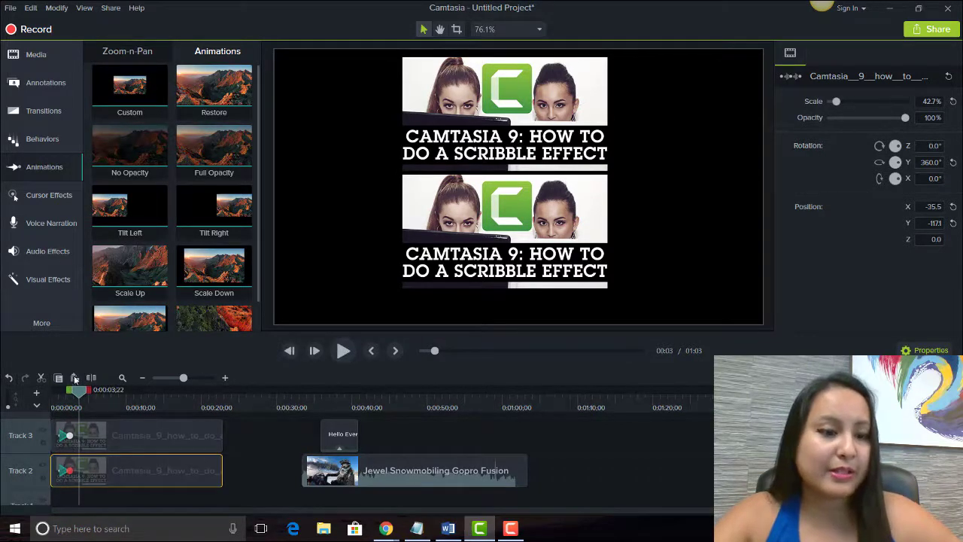
{"action": "left_click_drag", "start_coordinate": [75, 401], "coordinate": [57, 402]}
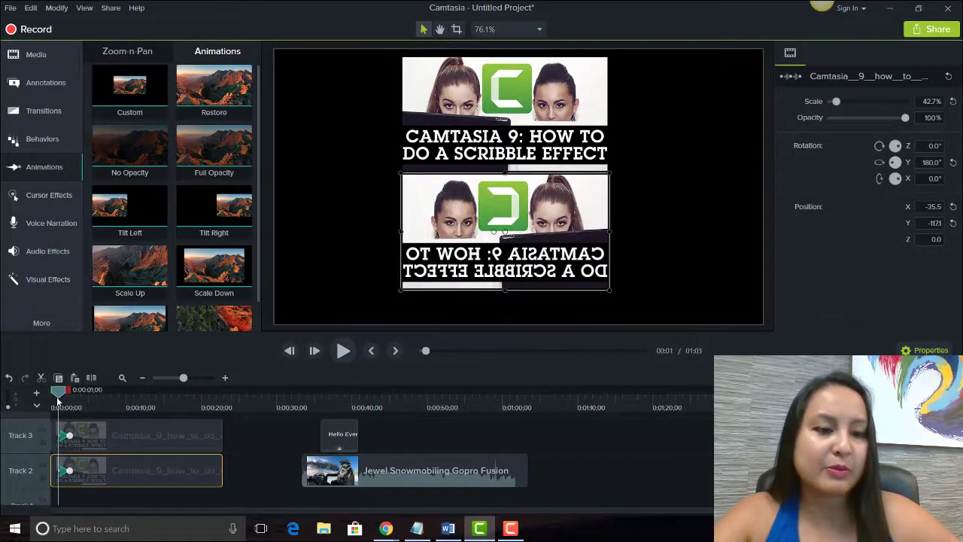
- Preview the Track 2 image's flip from 1 second and move the playhead to the animation's end at 0:00:02;14
{"action": "left_click", "coordinate": [343, 351]}
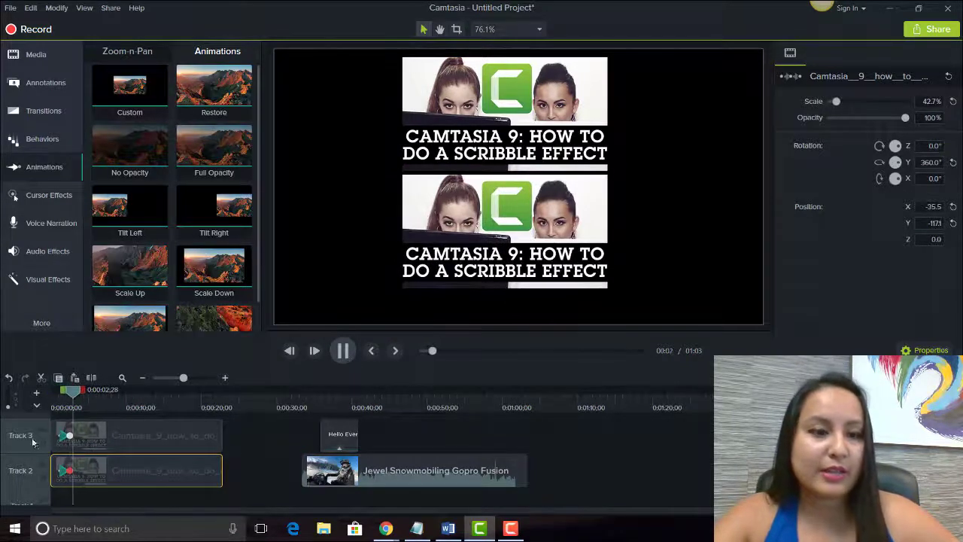
{"action": "left_click_drag", "start_coordinate": [76, 390], "coordinate": [61, 402]}
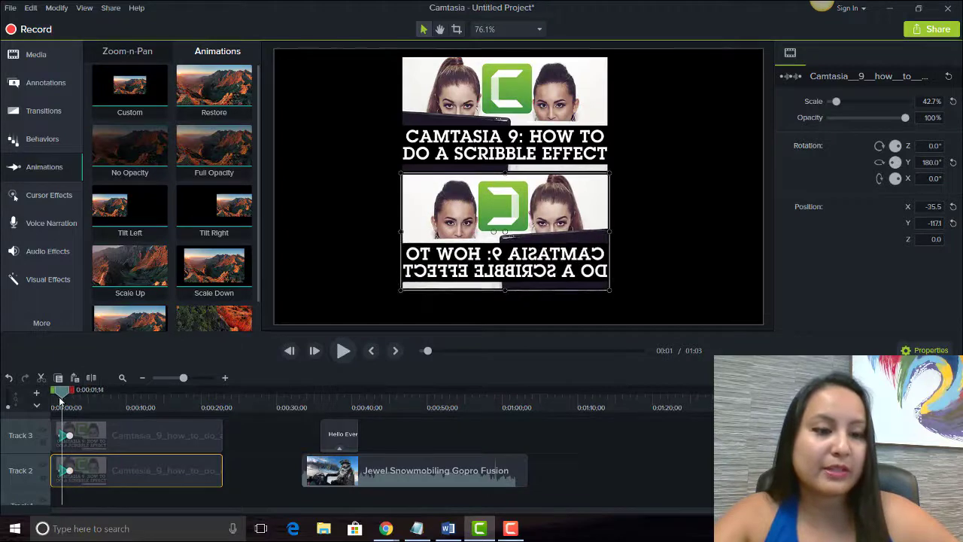
{"action": "left_click", "coordinate": [69, 457]}
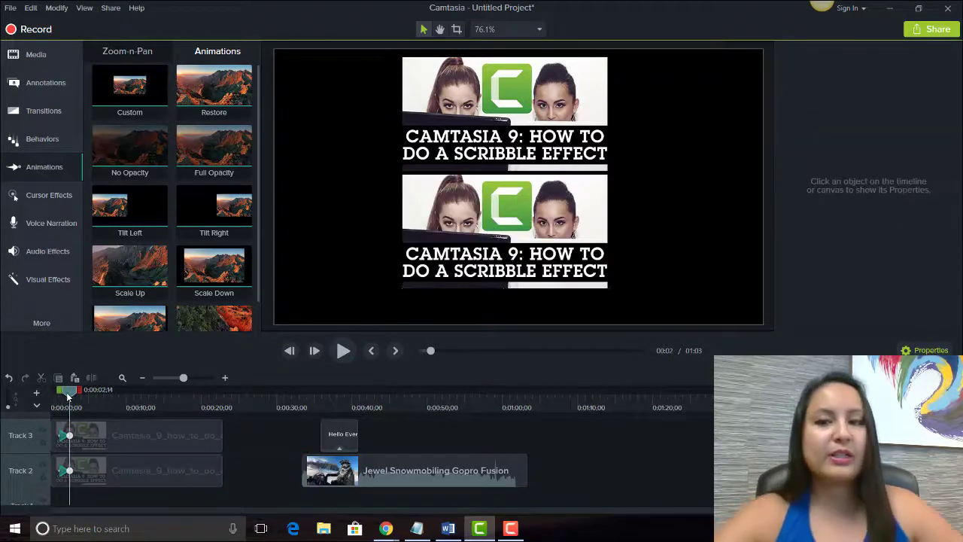
- Add a second Custom animation directly after the first on the Track 2 image and turn its end Y rotation to 538.6°
{"action": "left_click", "coordinate": [120, 474]}
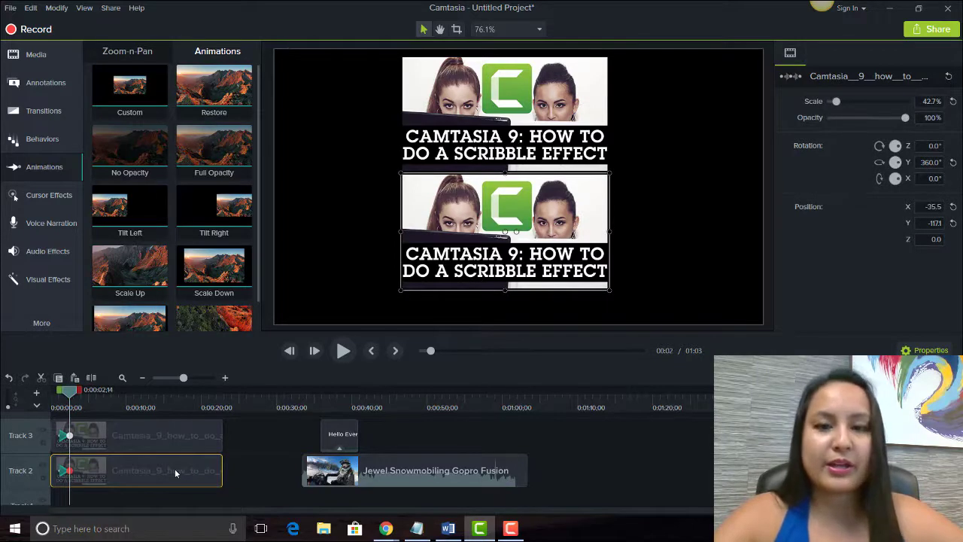
{"action": "left_click_drag", "start_coordinate": [70, 399], "coordinate": [69, 399]}
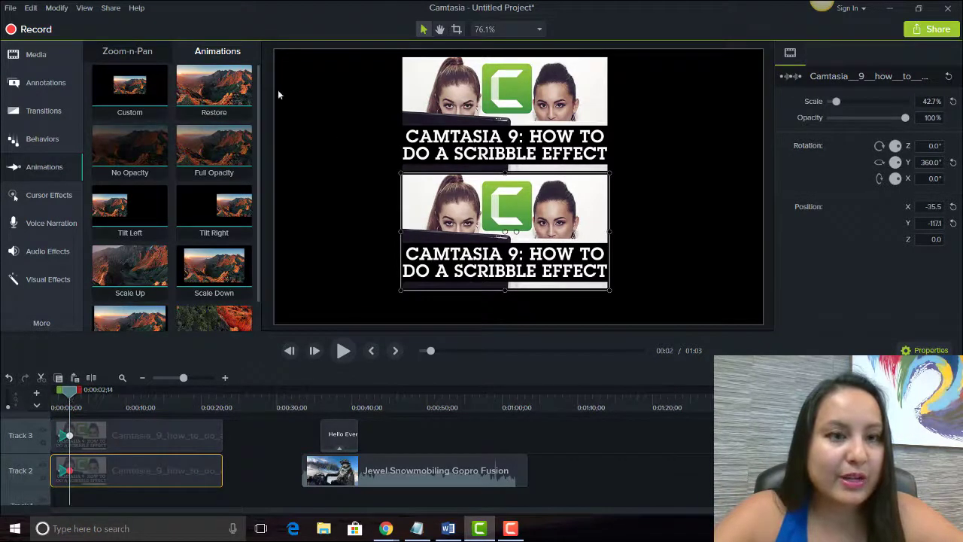
{"action": "left_click_drag", "start_coordinate": [126, 92], "coordinate": [97, 490]}
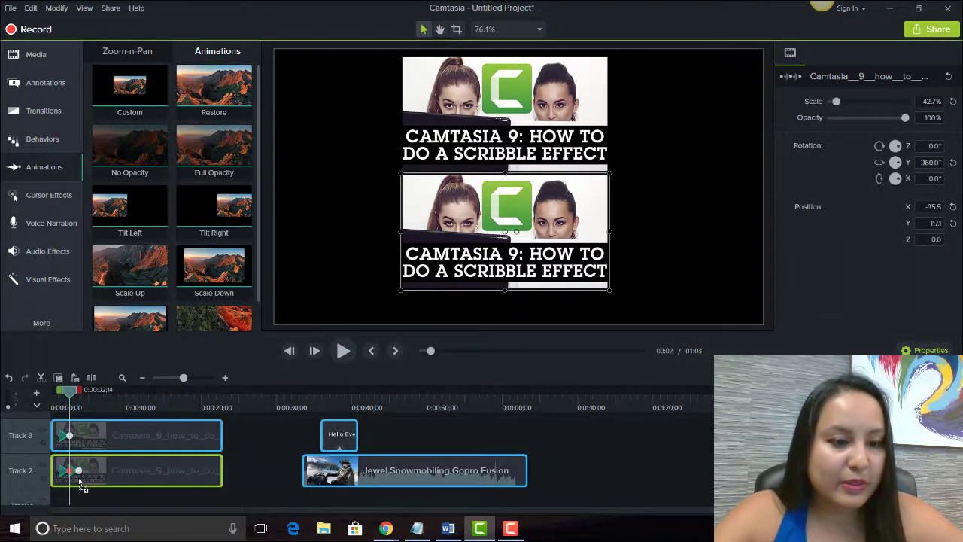
{"action": "left_click_drag", "start_coordinate": [79, 478], "coordinate": [78, 478]}
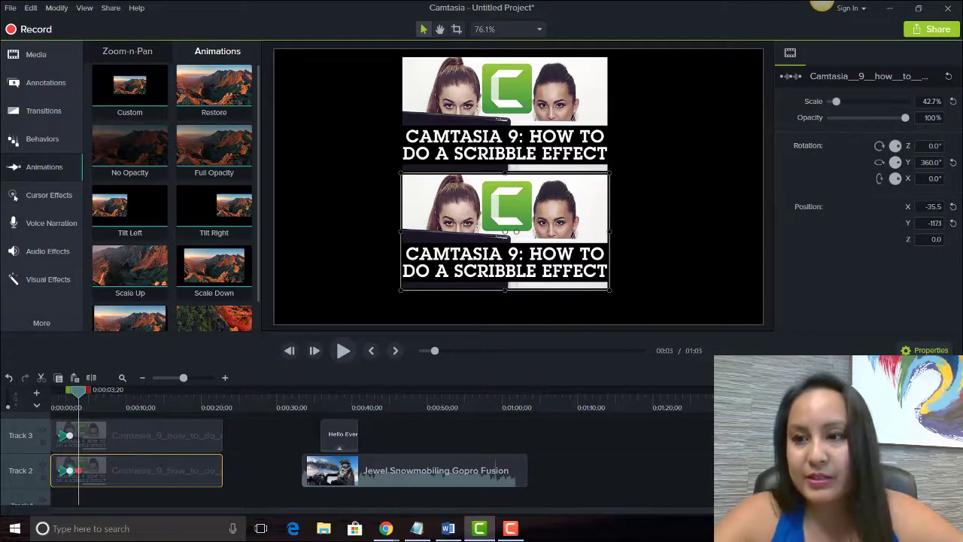
{"action": "left_click", "coordinate": [931, 162]}
{"action": "type", "text": "366.9"}
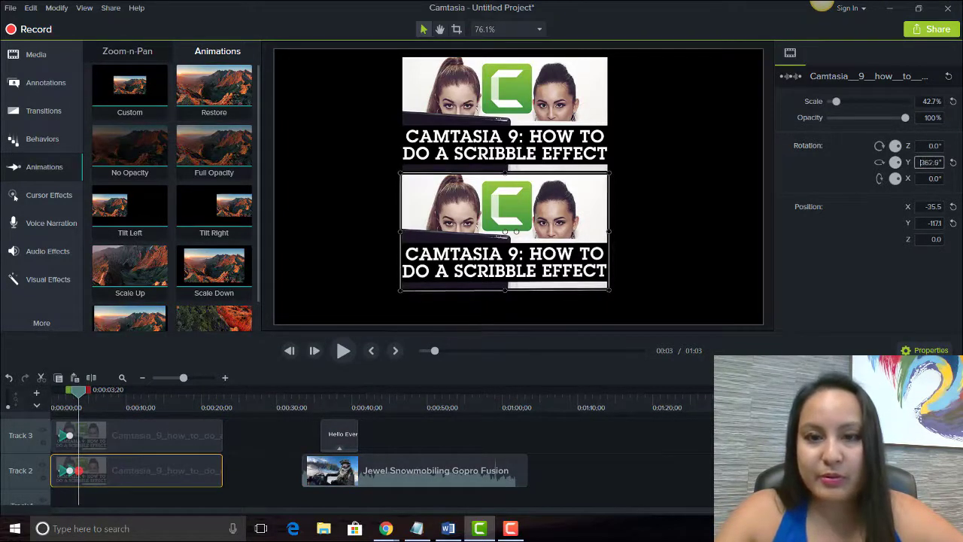
- Preview the Track 2 image's two consecutive rotation animations from near the timeline start to about 5 seconds
{"action": "left_click_drag", "start_coordinate": [78, 390], "coordinate": [57, 391]}
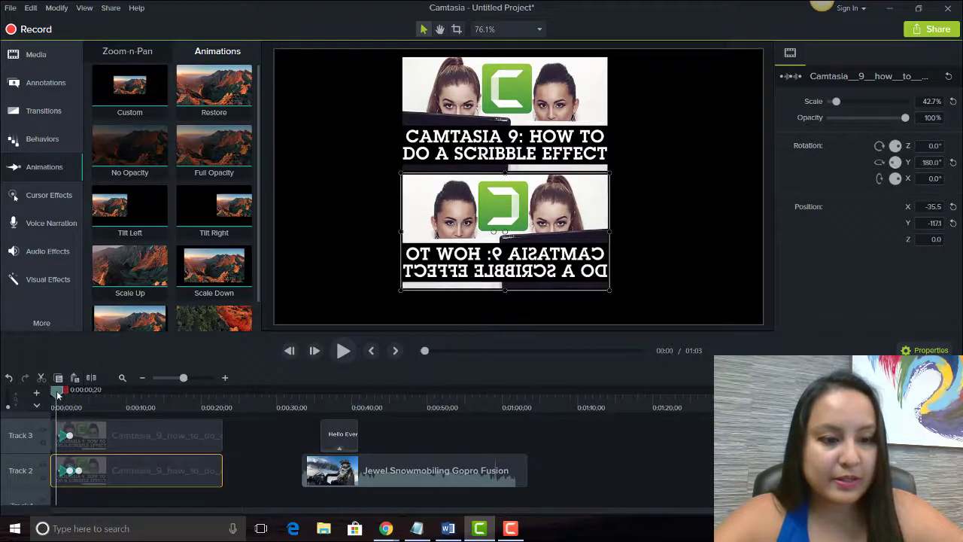
{"action": "left_click", "coordinate": [346, 354]}
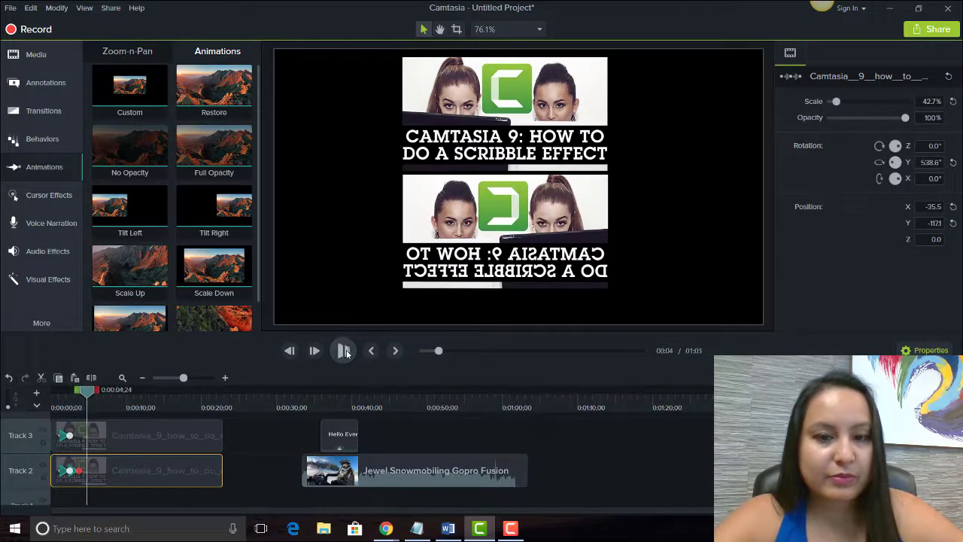
{"action": "left_click", "coordinate": [343, 351]}
- Repeat the rotation animations one after another along the Track 2 image and select its first animation for copying
{"action": "left_click", "coordinate": [64, 488]}
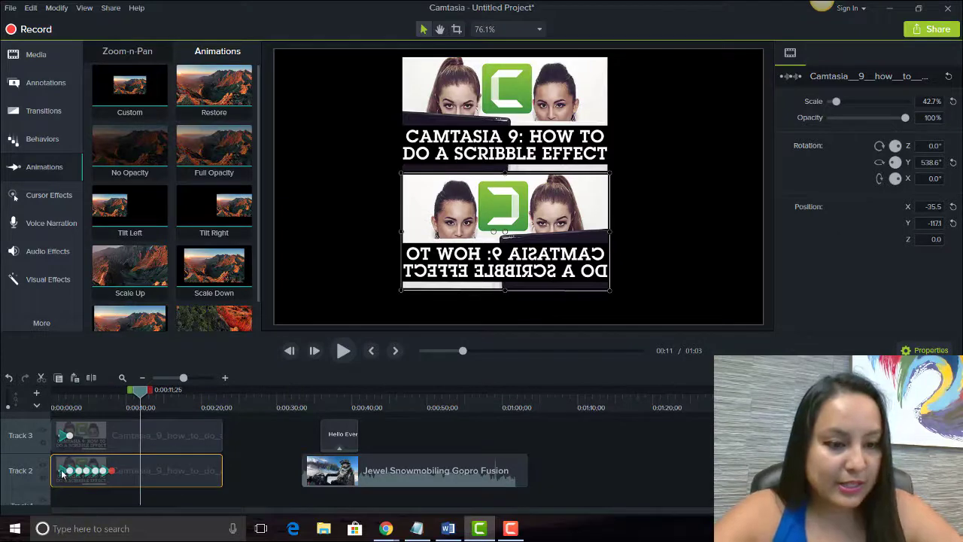
{"action": "left_click", "coordinate": [64, 473]}
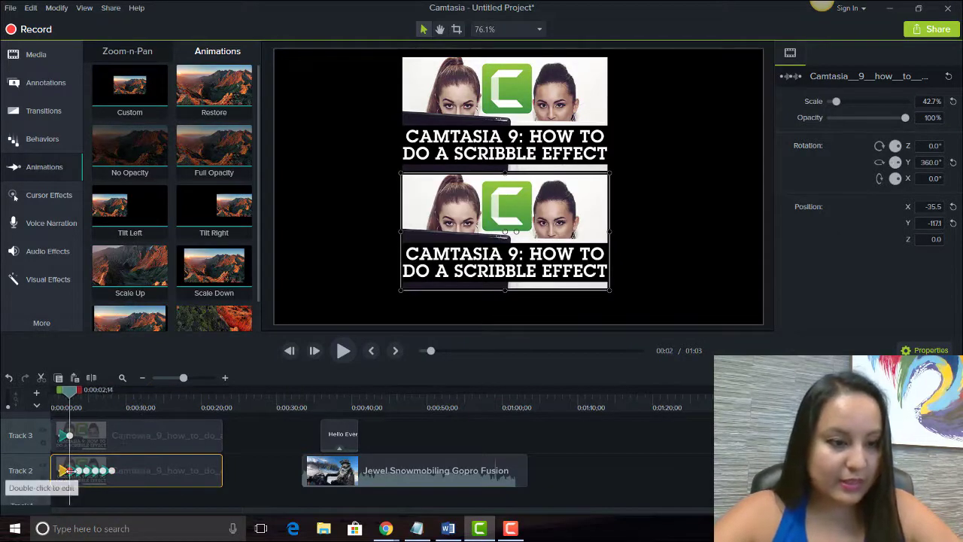
- Move the Jewel Snowmobiling video clip to start at about 1:03 and paste the rotation animations onto the "Hello Everyone!" callout
{"action": "left_click", "coordinate": [329, 399]}
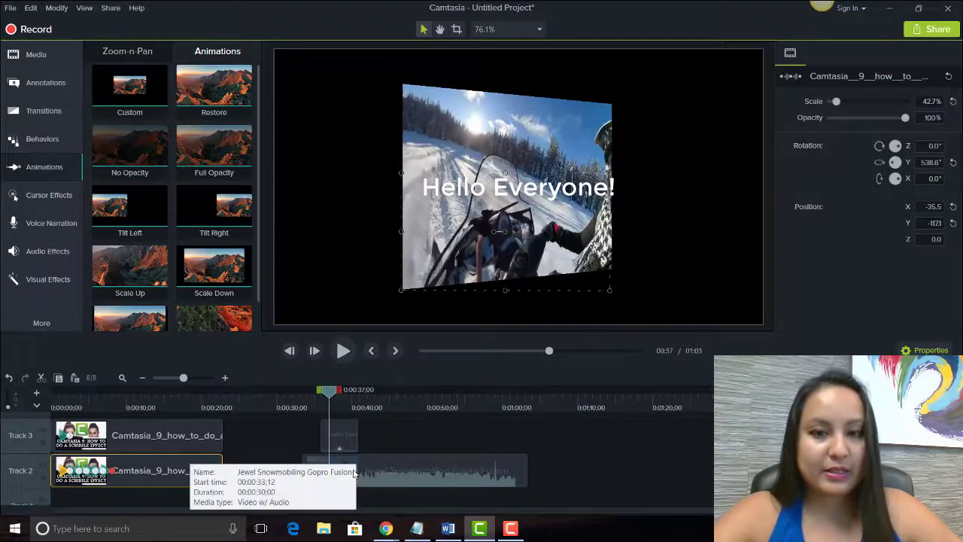
{"action": "left_click_drag", "start_coordinate": [353, 473], "coordinate": [588, 480]}
{"action": "left_click", "coordinate": [356, 435]}
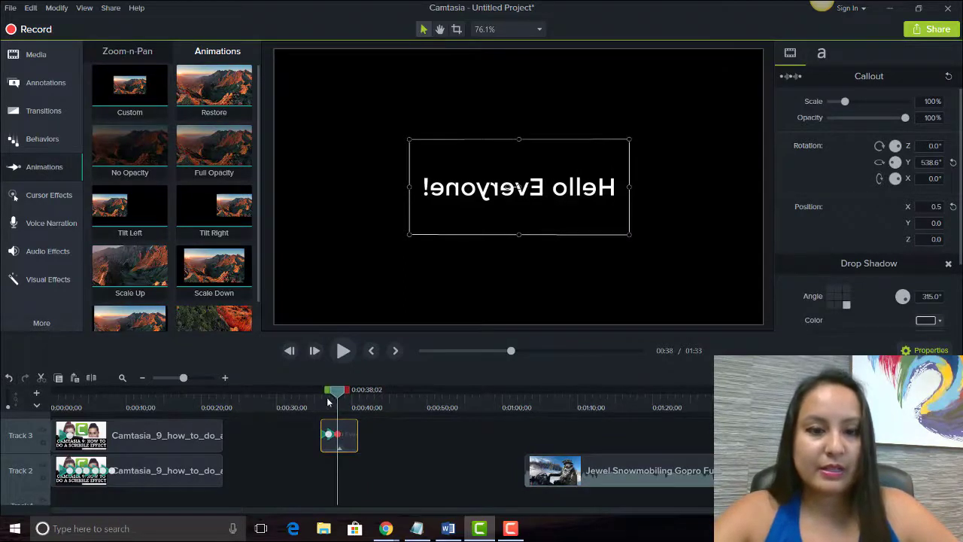
- Preview the "Hello Everyone!" callout's rotation from 36 seconds and lengthen its second rotation animation slightly
{"action": "left_click_drag", "start_coordinate": [341, 395], "coordinate": [324, 395]}
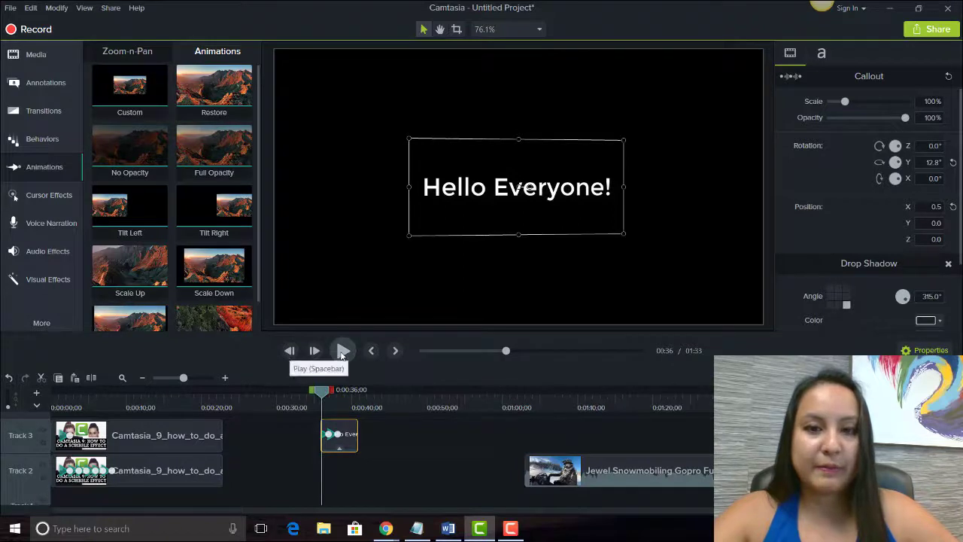
{"action": "left_click", "coordinate": [342, 352]}
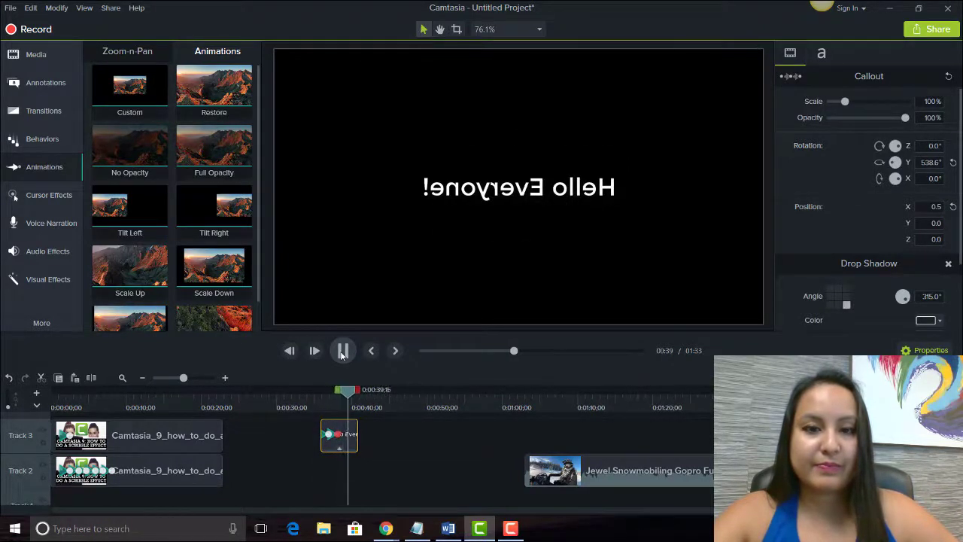
{"action": "left_click", "coordinate": [342, 352]}
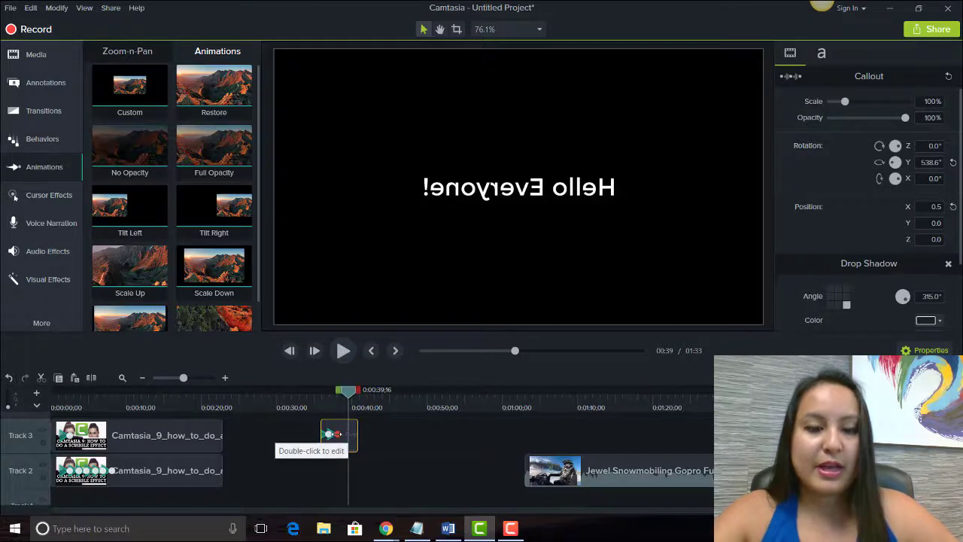
{"action": "left_click", "coordinate": [337, 434]}
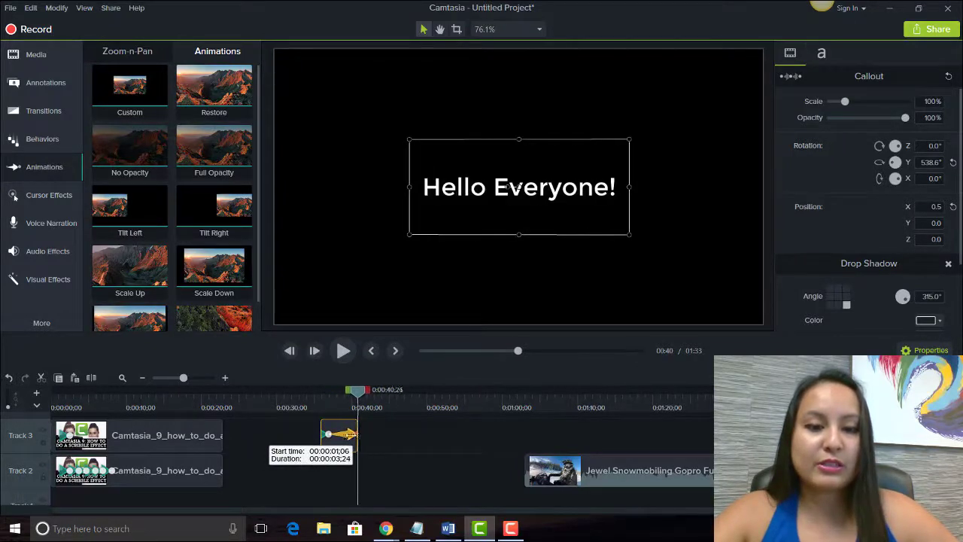
{"action": "mouse_move", "coordinate": [350, 434]}
{"action": "left_mouse_down"}
{"action": "mouse_move", "coordinate": [330, 434]}
{"action": "mouse_move", "coordinate": [353, 434]}
{"action": "mouse_move", "coordinate": [340, 434]}
{"action": "left_mouse_up"}
- Move the snowmobiling video clip to start at about 49 seconds, apply the rotation animations, and place the playhead just before it
{"action": "left_click_drag", "start_coordinate": [547, 470], "coordinate": [444, 470]}
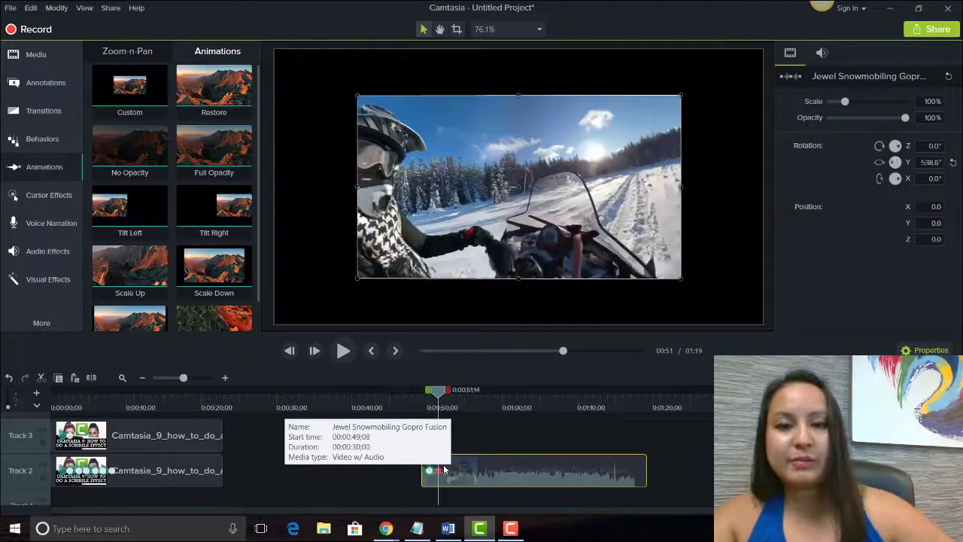
{"action": "left_click", "coordinate": [419, 407]}
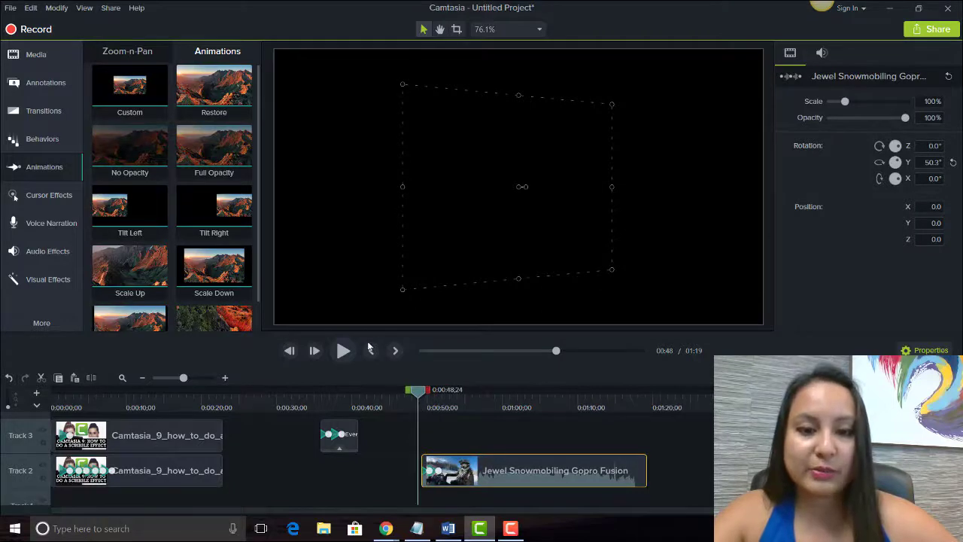
- Lower the snowmobiling clip's audio volume with Edit Audio and preview its rotation until about 52 seconds
{"action": "right_click", "coordinate": [546, 480]}
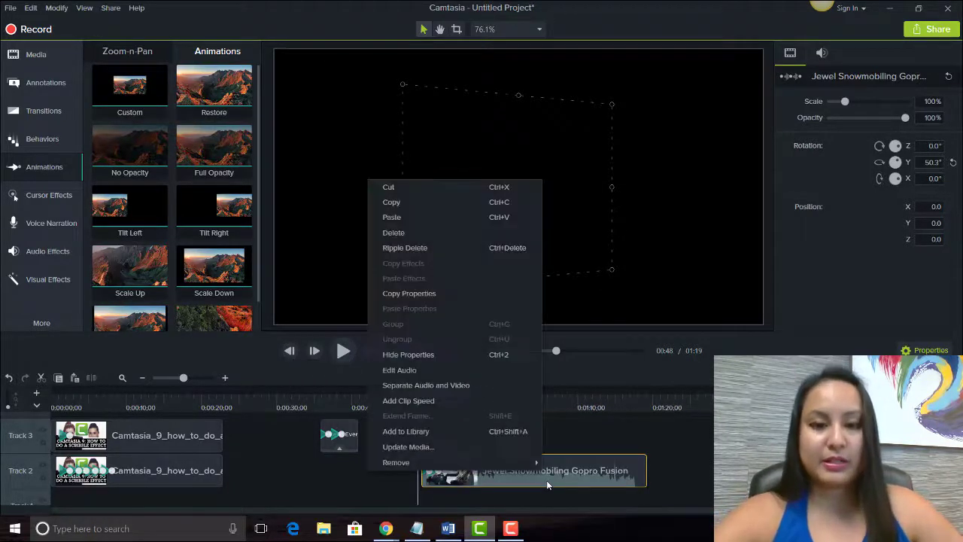
{"action": "left_click", "coordinate": [495, 370]}
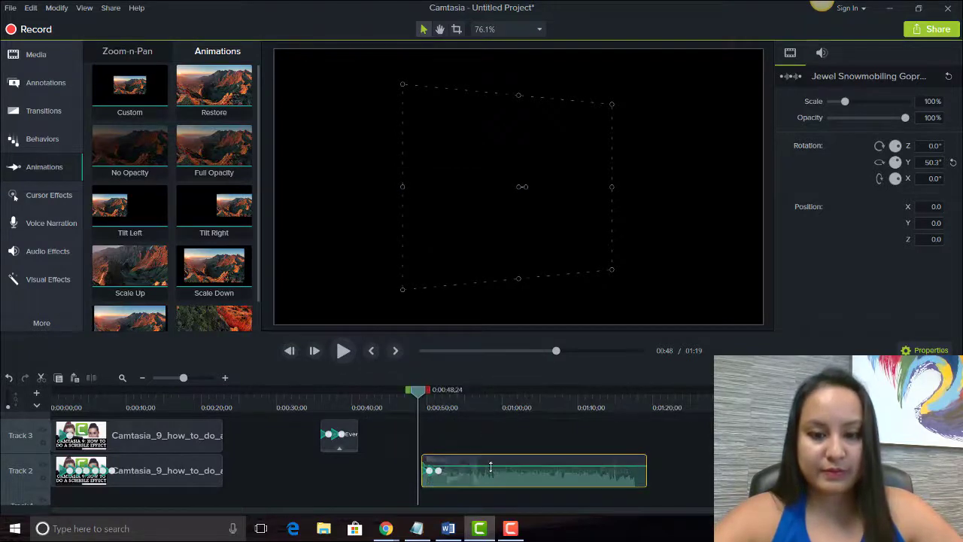
{"action": "left_click_drag", "start_coordinate": [491, 467], "coordinate": [491, 480]}
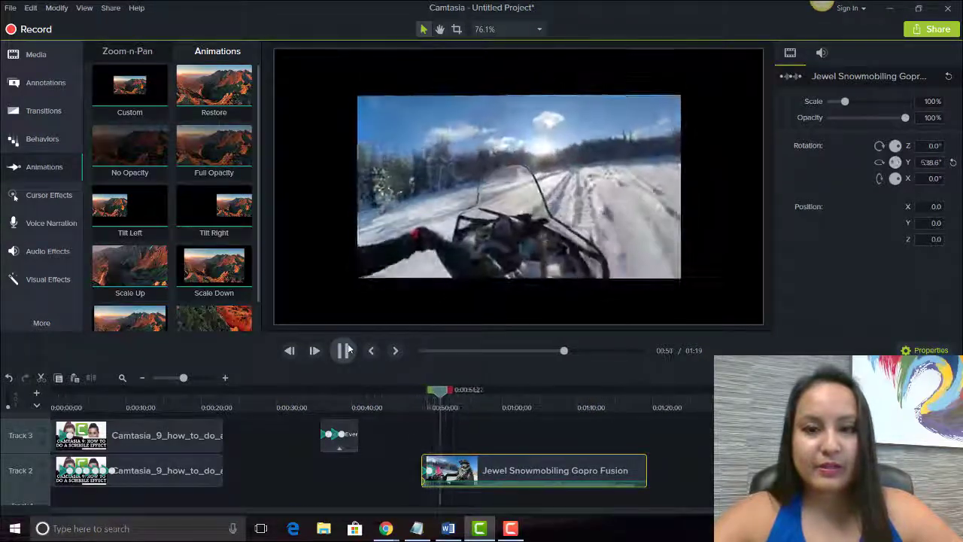
{"action": "left_click", "coordinate": [345, 350]}
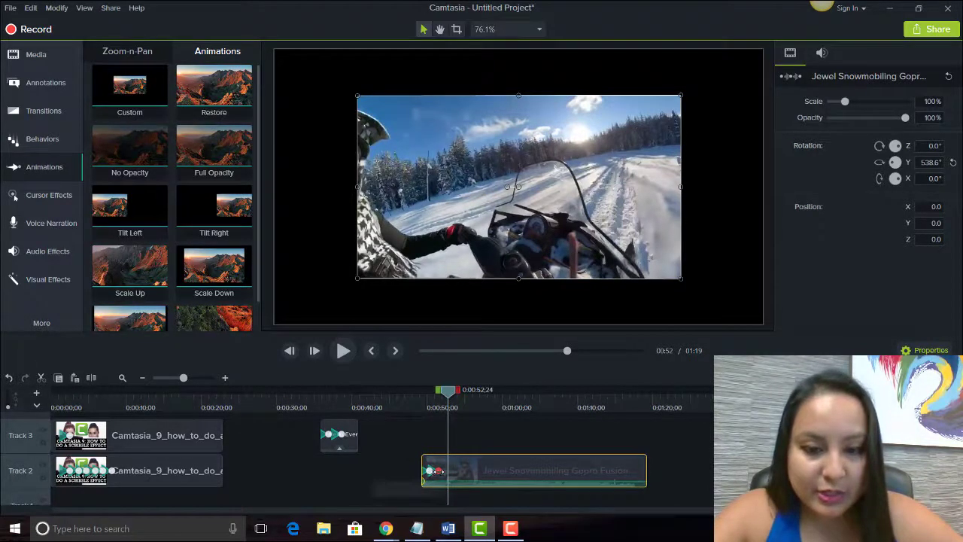
- Lengthen both rotation animations on the snowmobiling clip so the second one ends at about 58 seconds
{"action": "left_click_drag", "start_coordinate": [437, 471], "coordinate": [473, 471]}
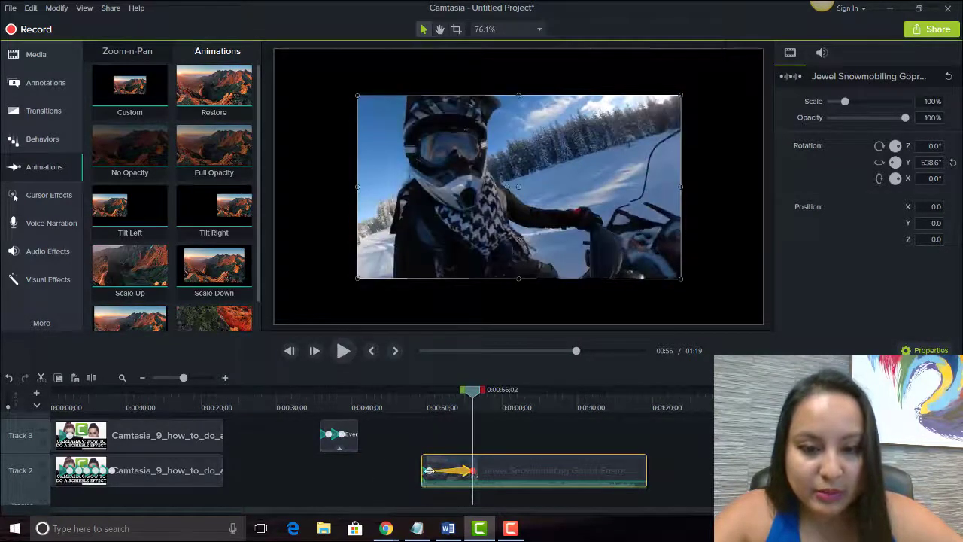
{"action": "left_click", "coordinate": [450, 473]}
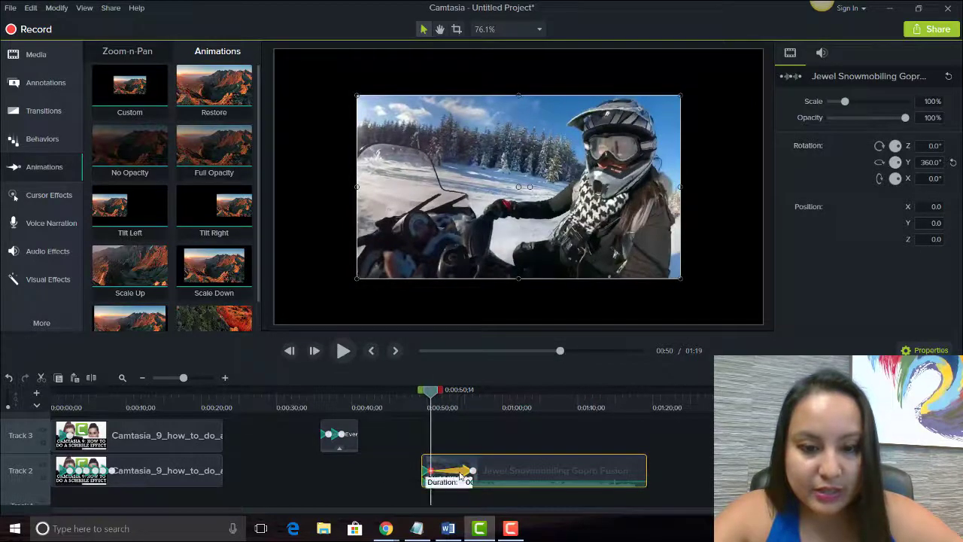
{"action": "left_click_drag", "start_coordinate": [460, 475], "coordinate": [424, 471]}
- Preview the snowmobiling clip's slower rotation from about 49 to 58 seconds
{"action": "left_click", "coordinate": [421, 408]}
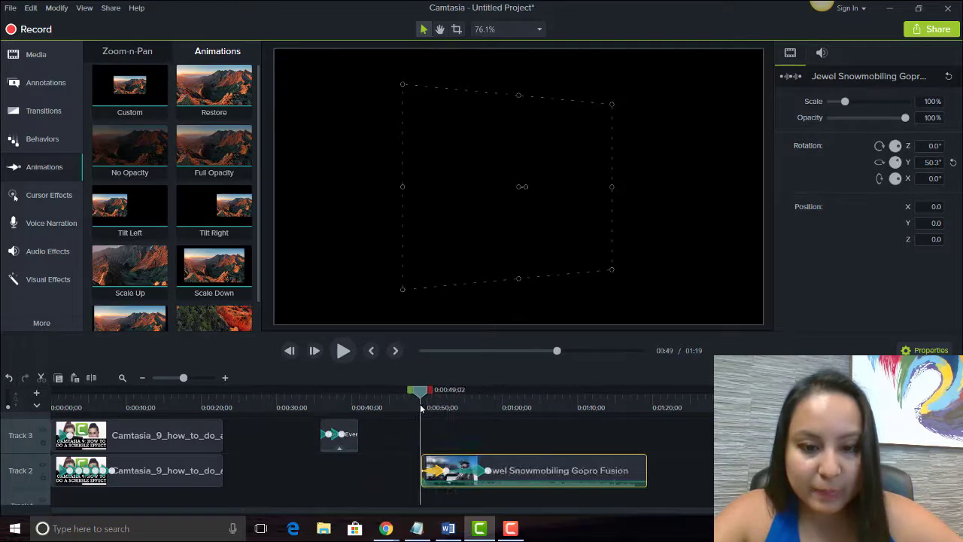
{"action": "left_click", "coordinate": [341, 354]}
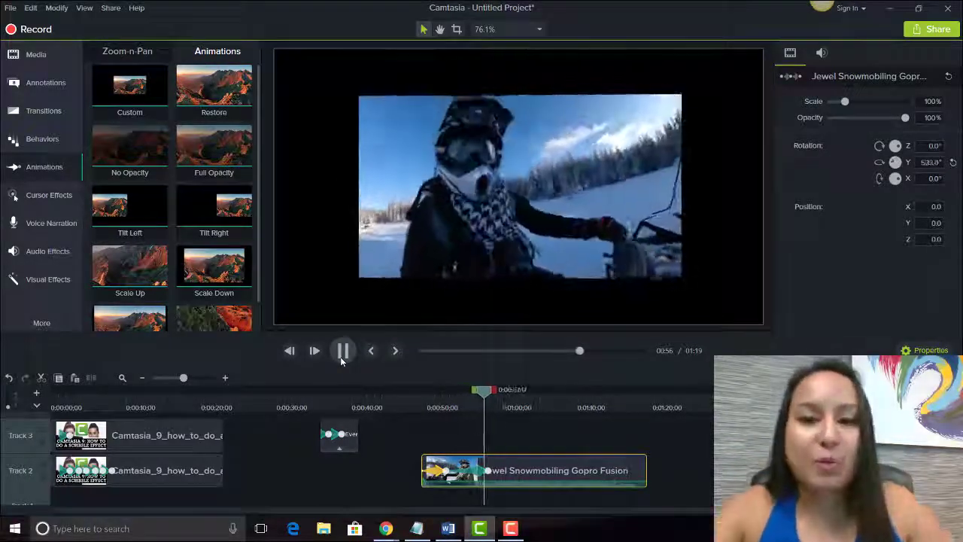
{"action": "left_click", "coordinate": [341, 358]}
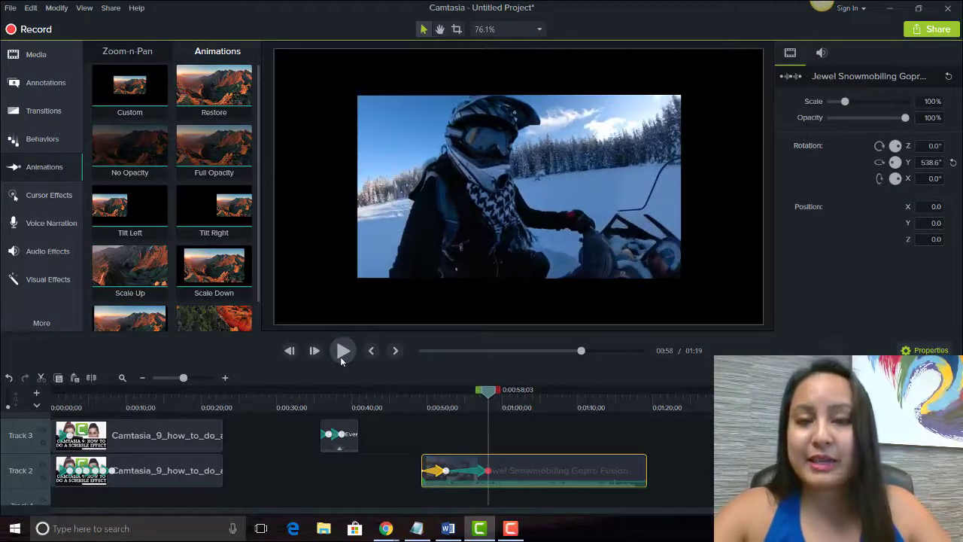